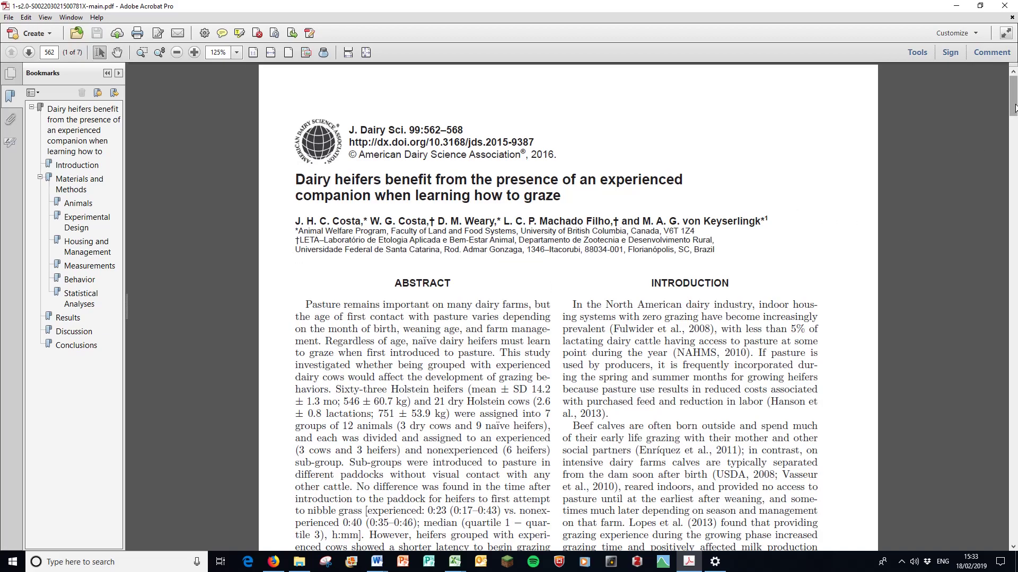
Step: Scroll the heifers paper down to page 565 to see Figure 1's latency box plots and caption
left_click_drag(1013, 104, 1014, 328)
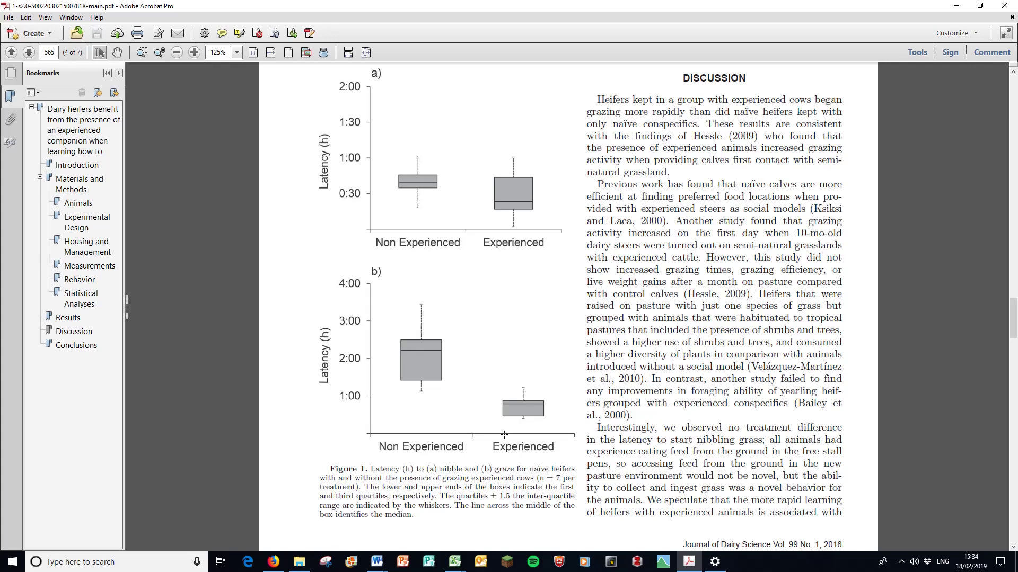
Step: Scroll past Figure 2 to page 567 to view Tables 2 and 3 of medians, quartiles and P-values
scroll(504, 435, "down", 15)
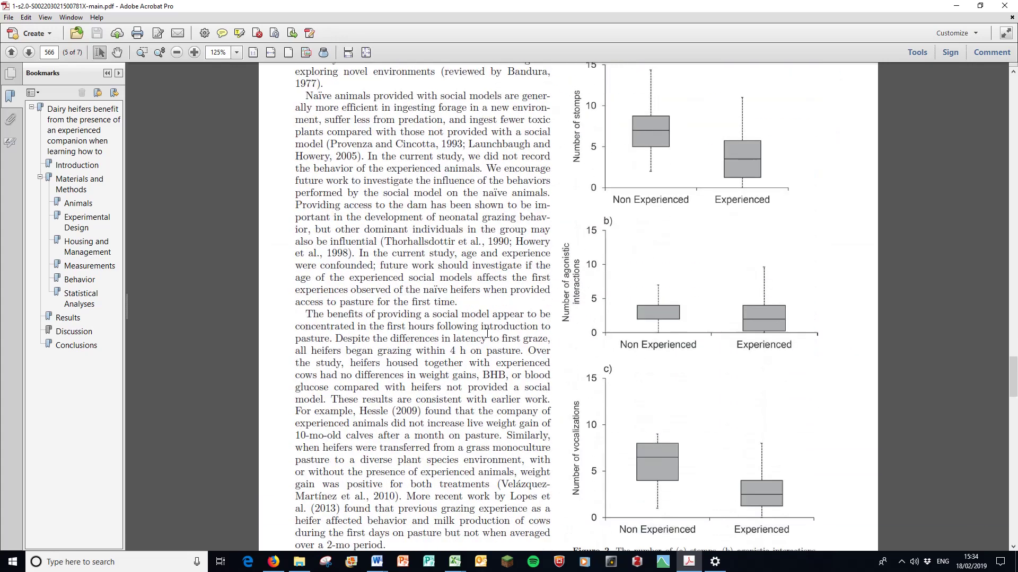
scroll(487, 332, "down", 15)
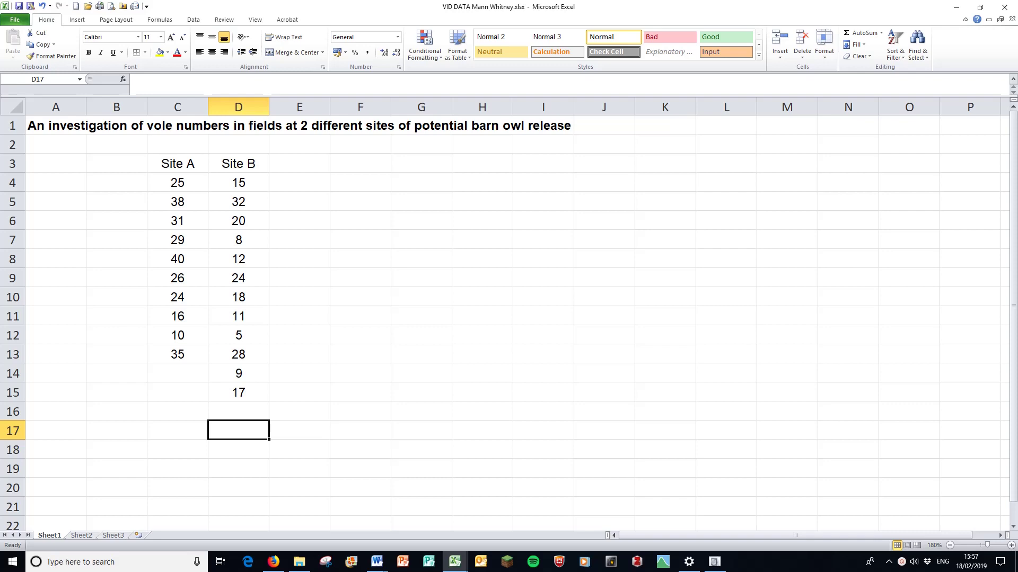
Step: Glance at the feeding data on Sheet2, then return to the Sheet1 vole counts
left_click(81, 536)
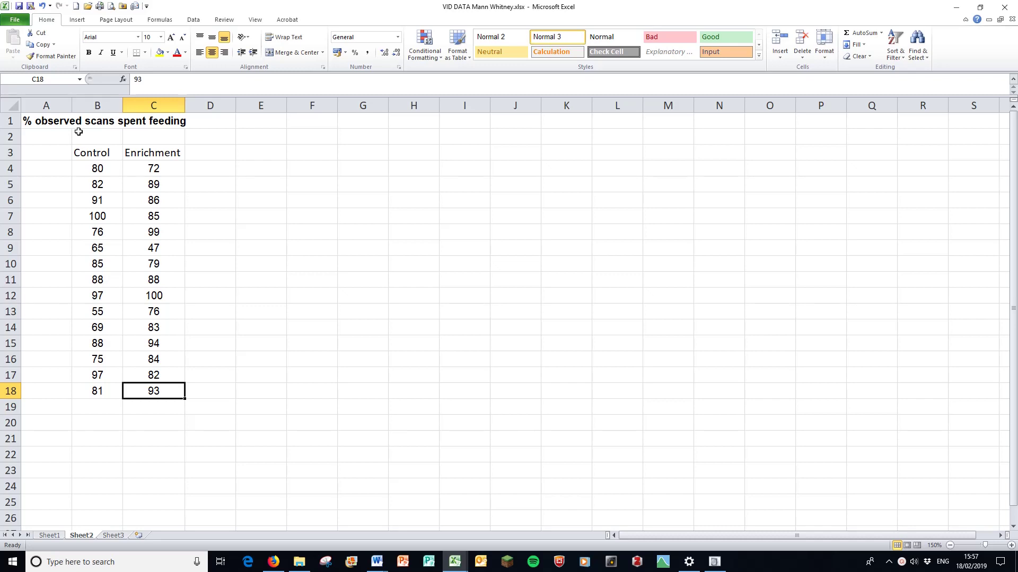
left_click(49, 536)
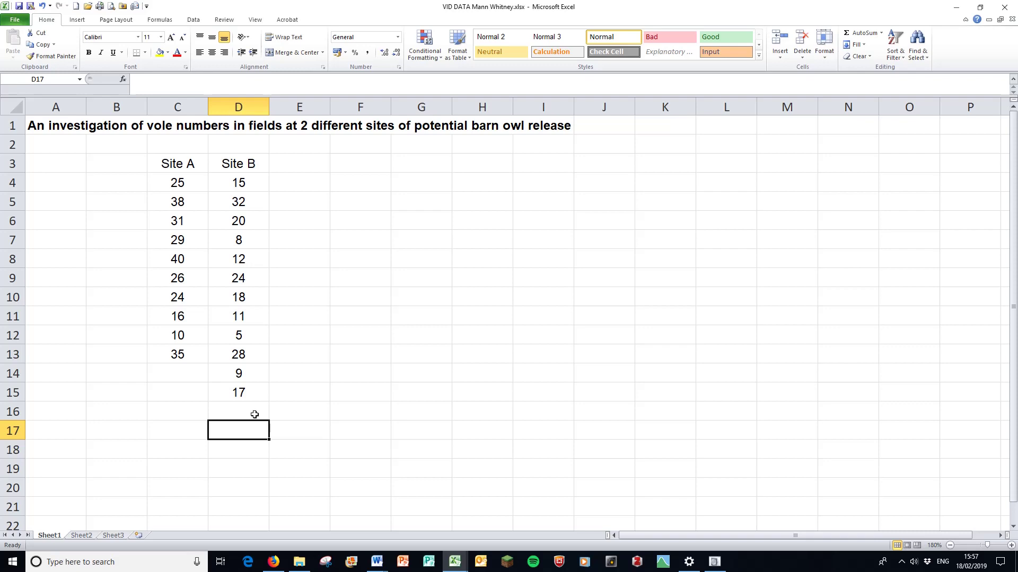
Step: Label B17 'Median' and enter =MEDIAN(C4:C13) in C17, giving 27.5 for Site A
left_click(135, 429)
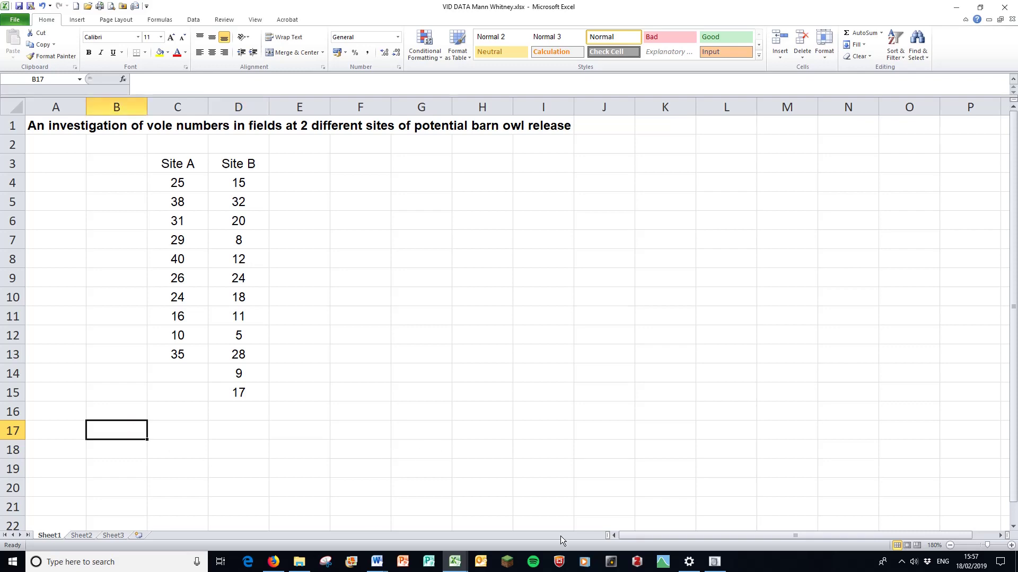
type("Median")
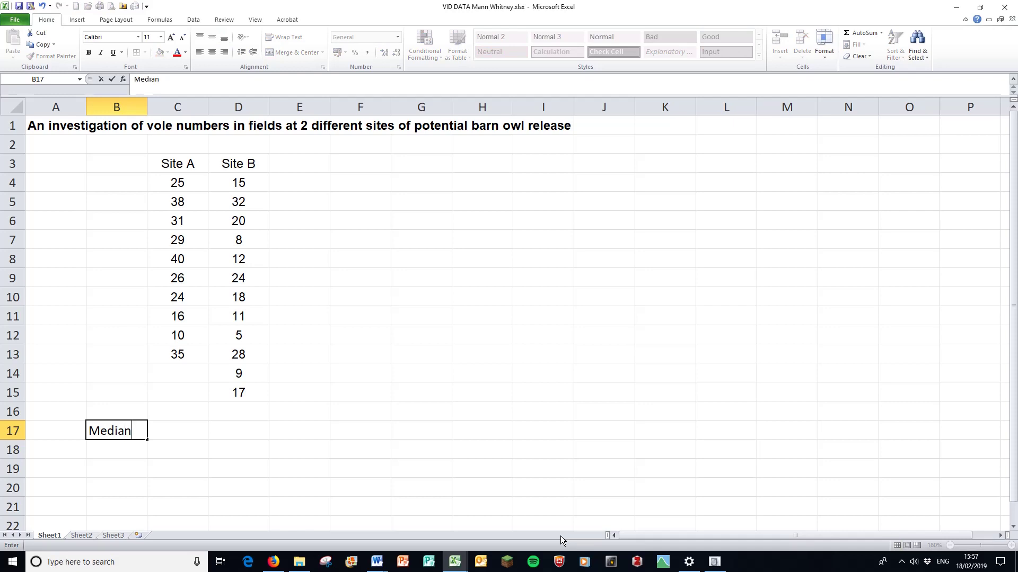
key("Tab")
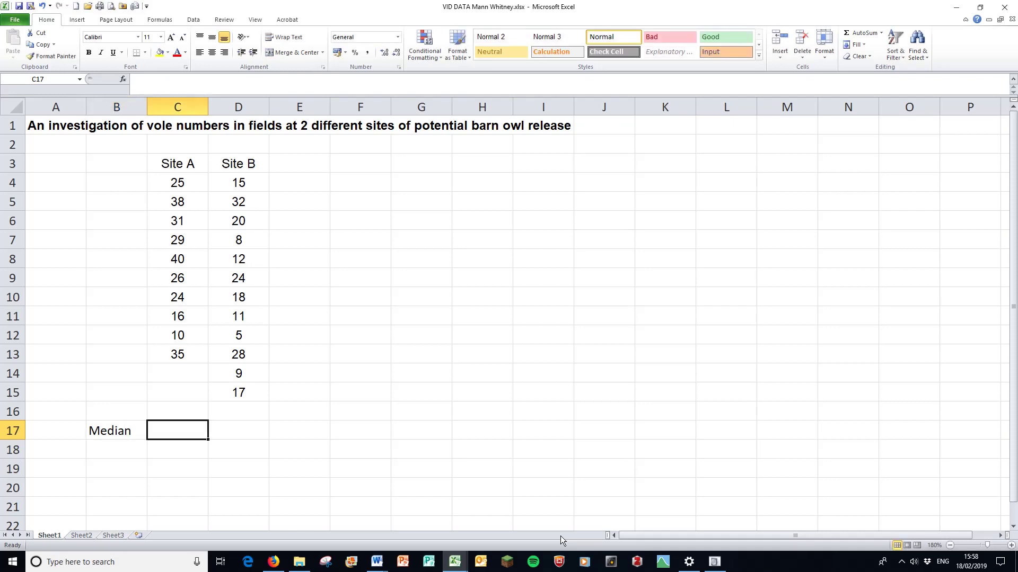
type("=median(")
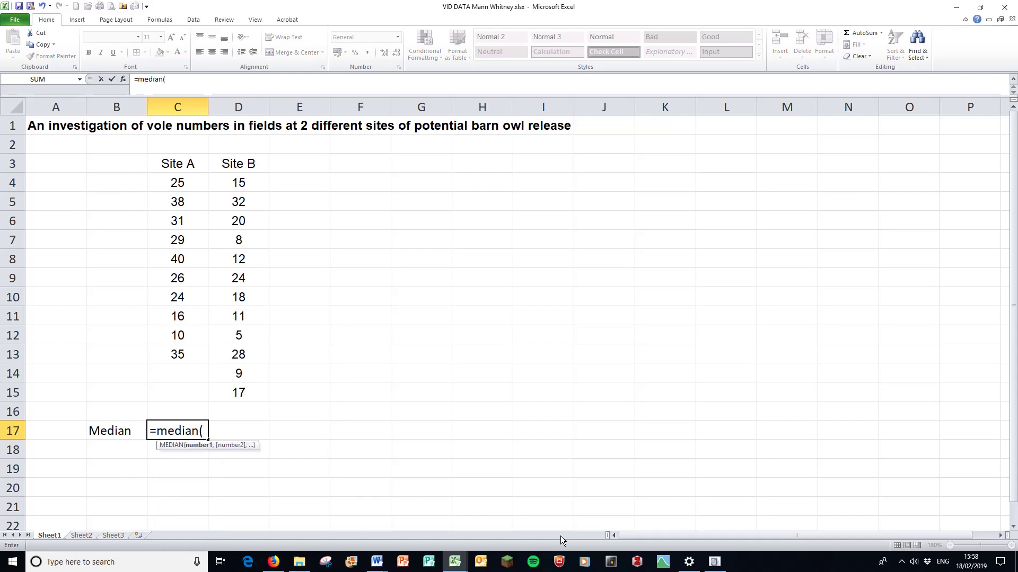
left_click_drag(158, 184, 169, 354)
type(")")
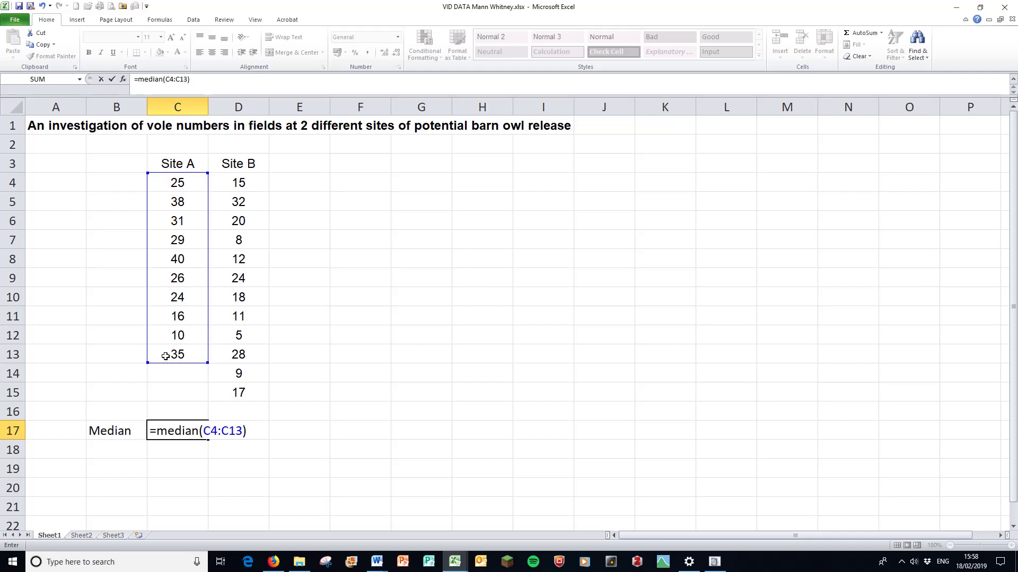
key("Return")
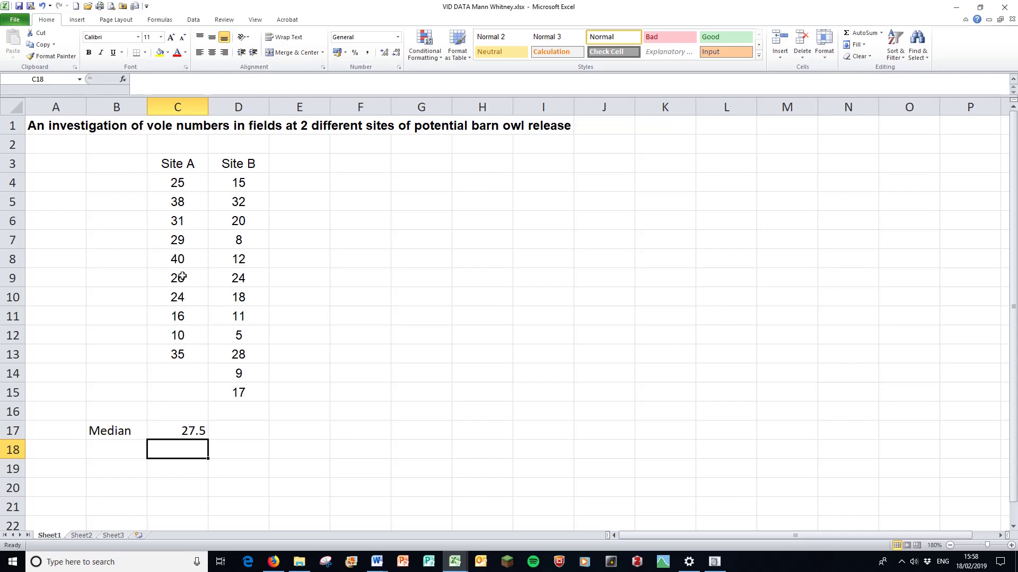
Step: Add a 'Lower quartile' row with =QUARTILE(C4:C13,1) in C18 giving 24.25, widening column B
left_click(112, 460)
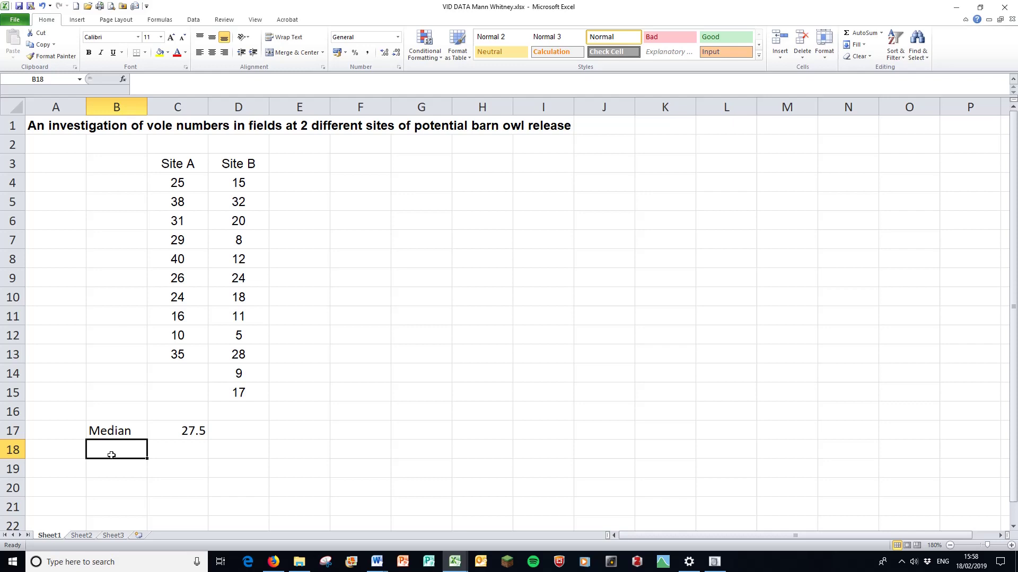
type("Lower ")
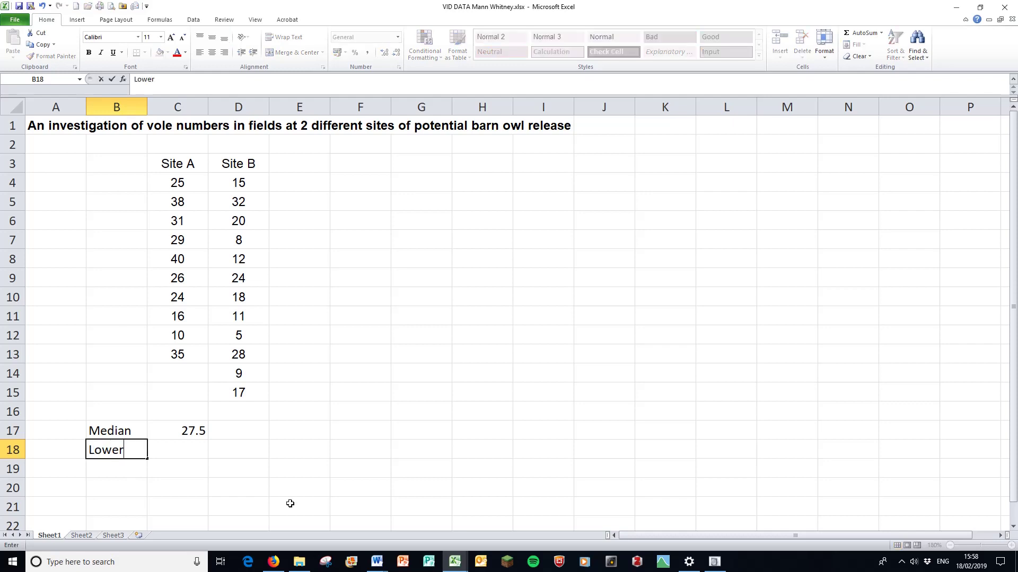
type("quartile")
key("Return")
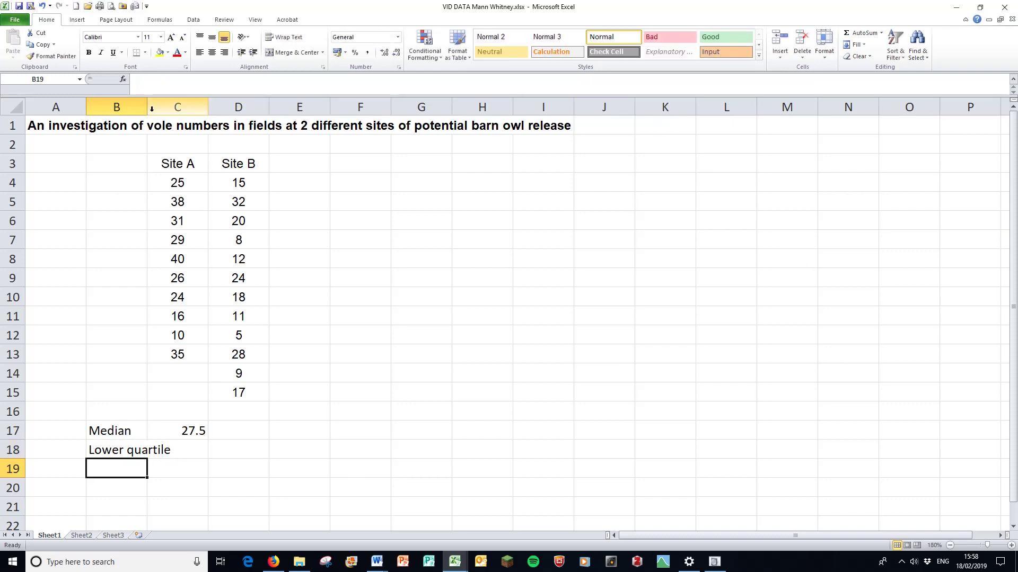
left_click_drag(147, 107, 172, 107)
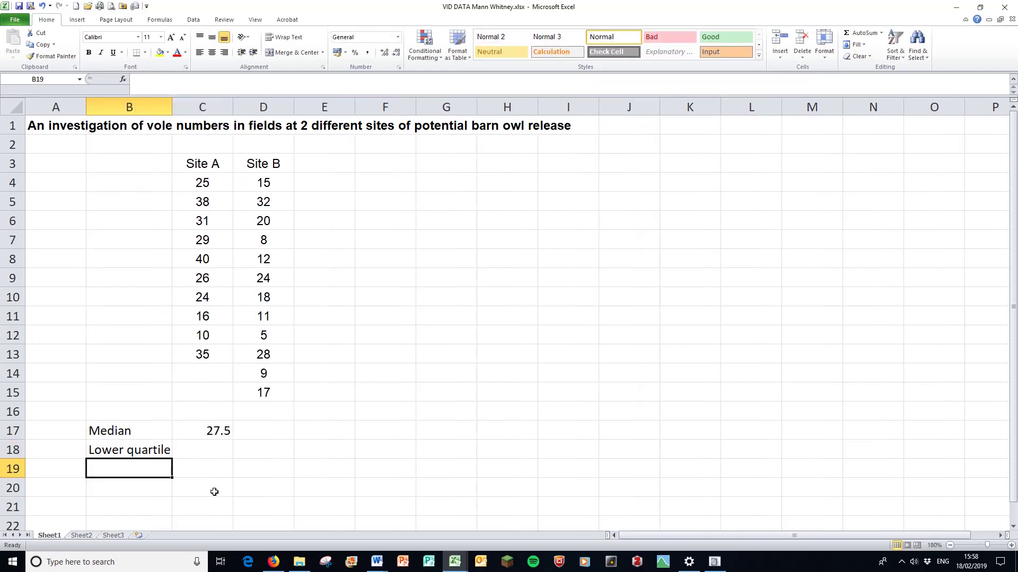
left_click(190, 444)
type("=")
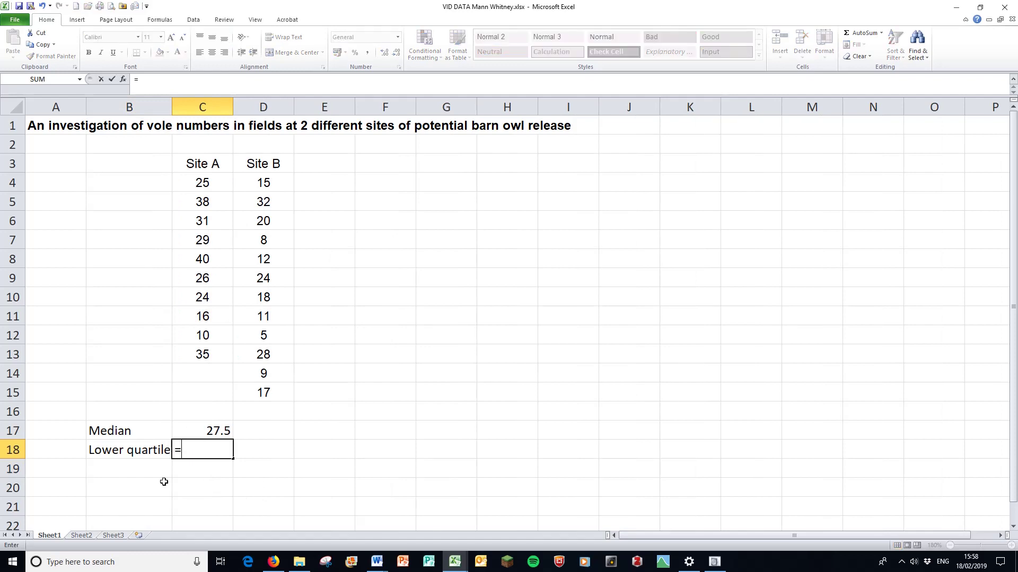
type("quar")
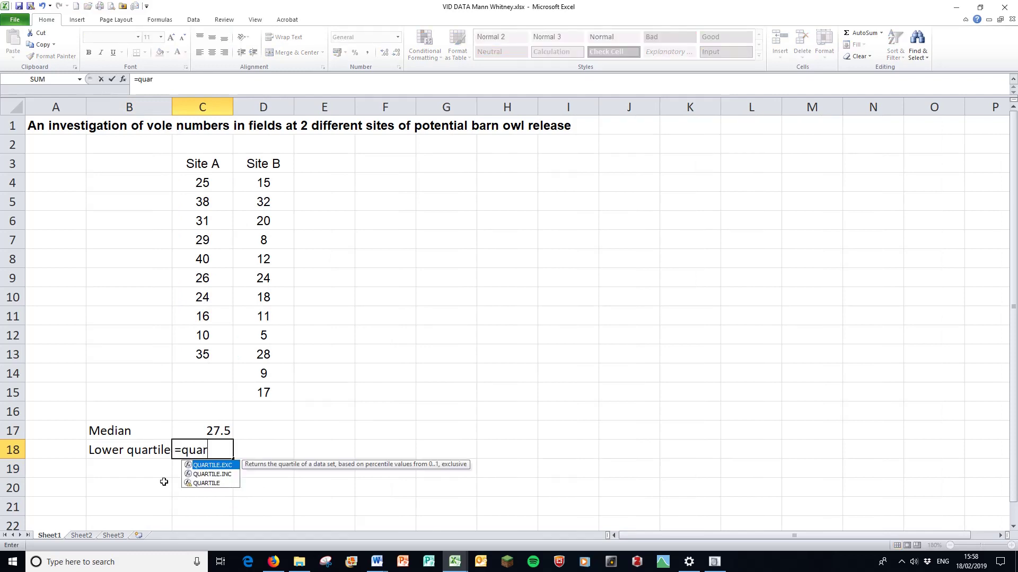
type("tile(")
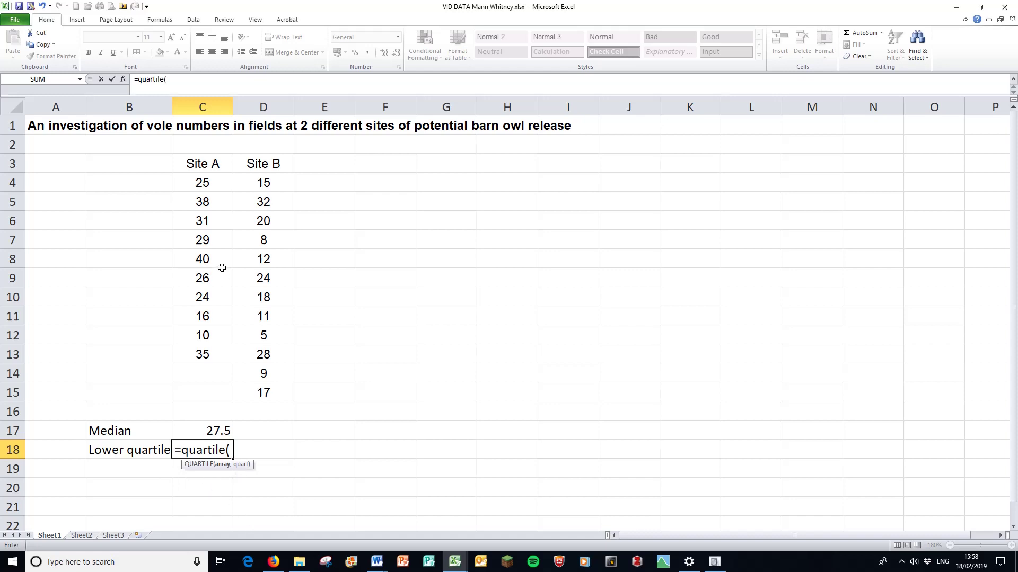
left_click_drag(202, 180, 202, 355)
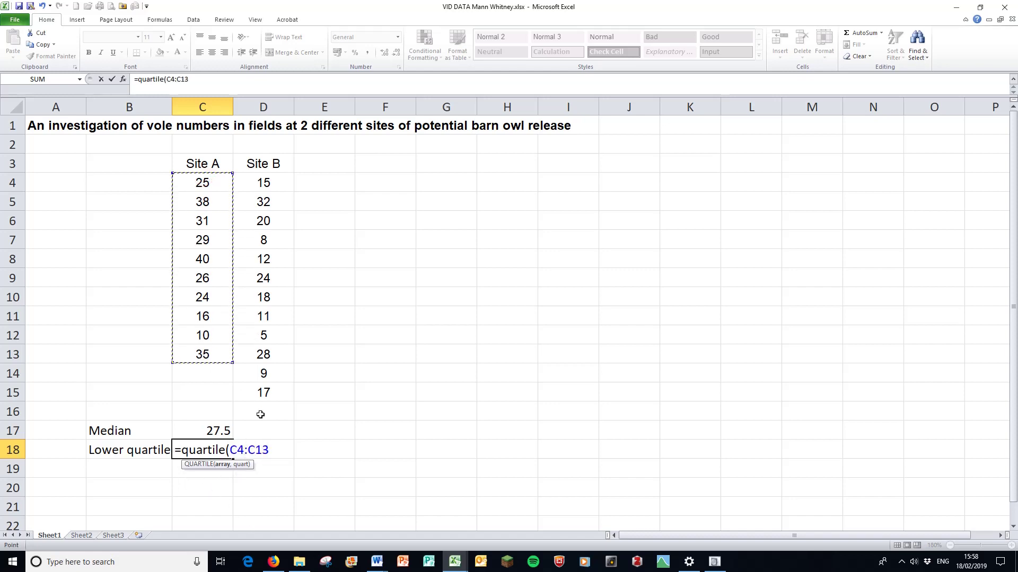
type(",")
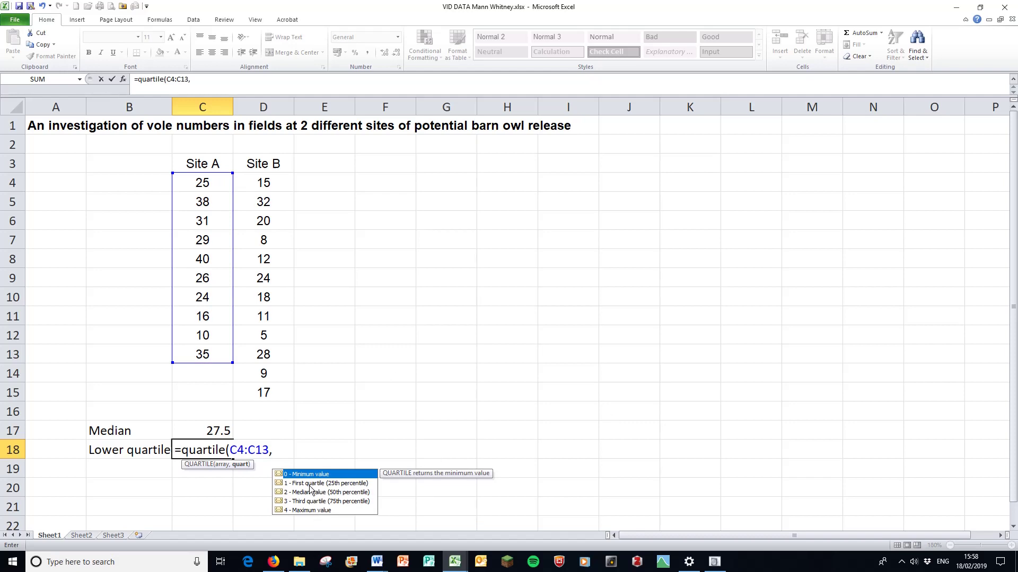
type("1)")
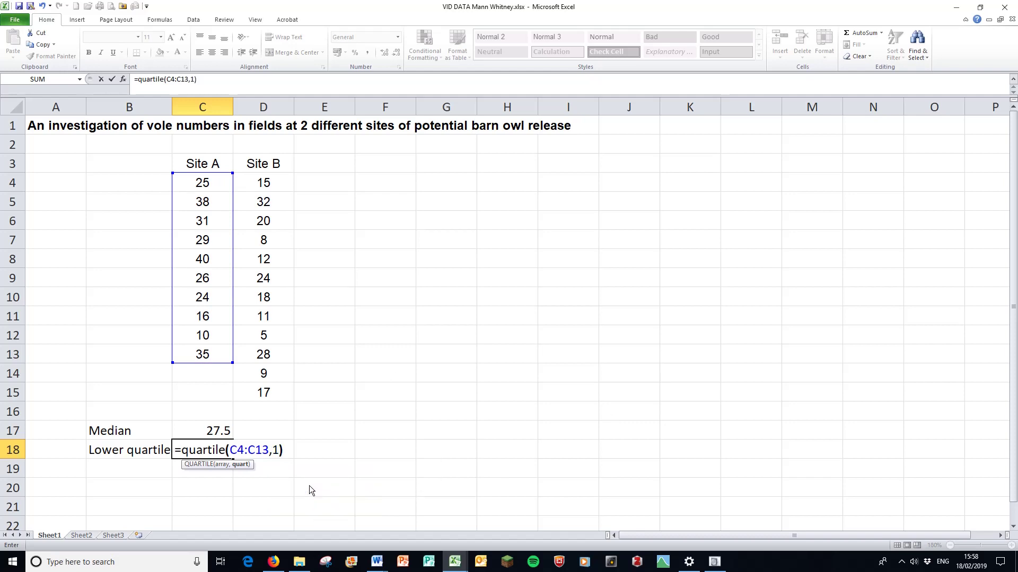
key("Return")
Step: Add an 'Upper quartile' row with =QUARTILE(C4:C13,3) in C19, giving 34
left_click(109, 467)
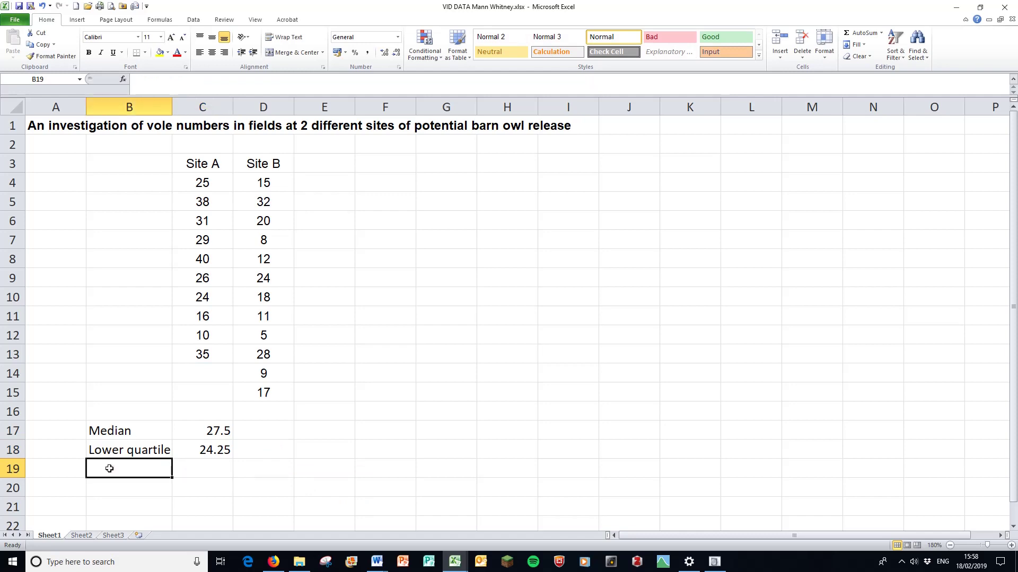
type("Upper q")
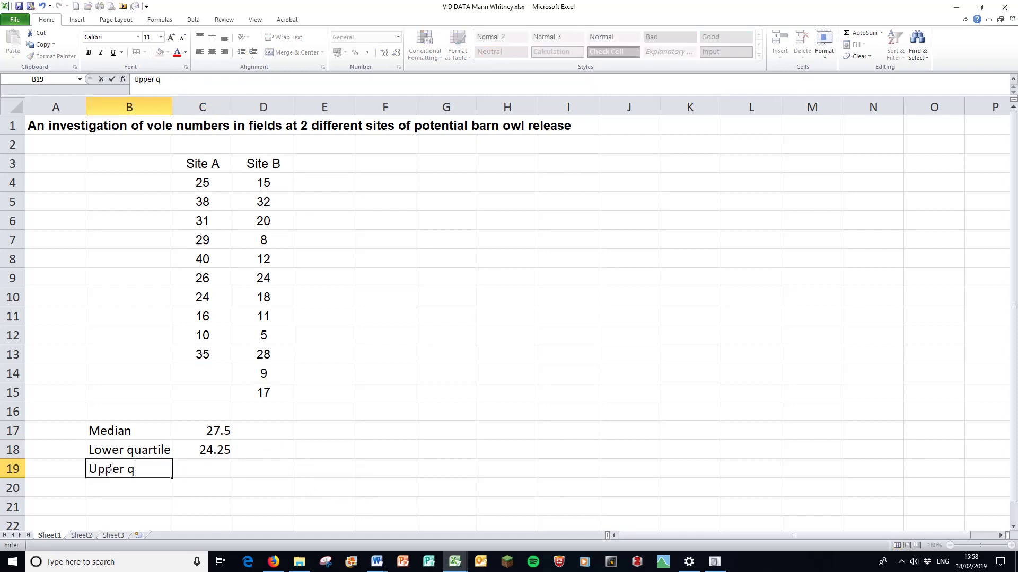
type("uartile")
left_click(215, 465)
type("=")
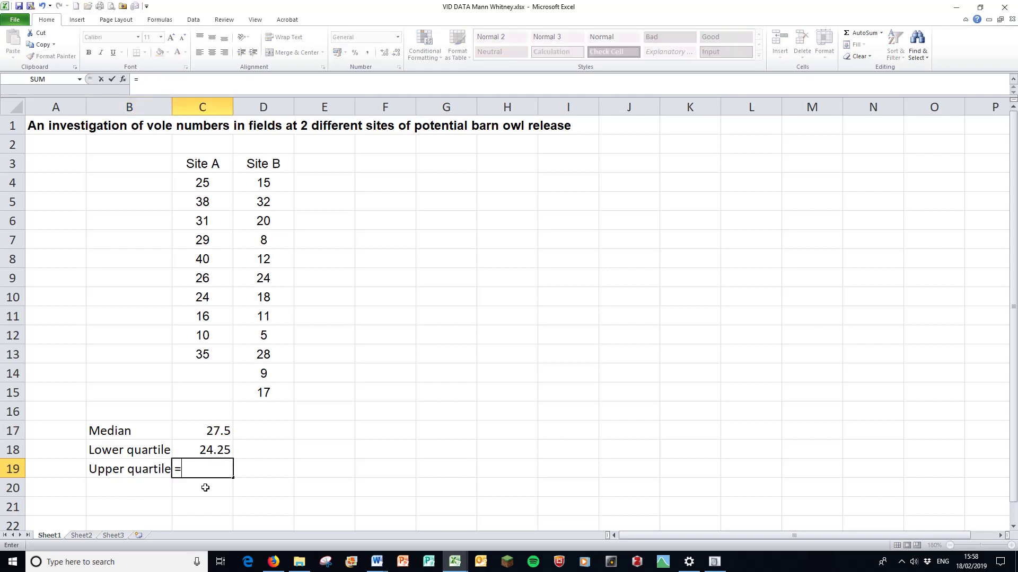
type("quartile(")
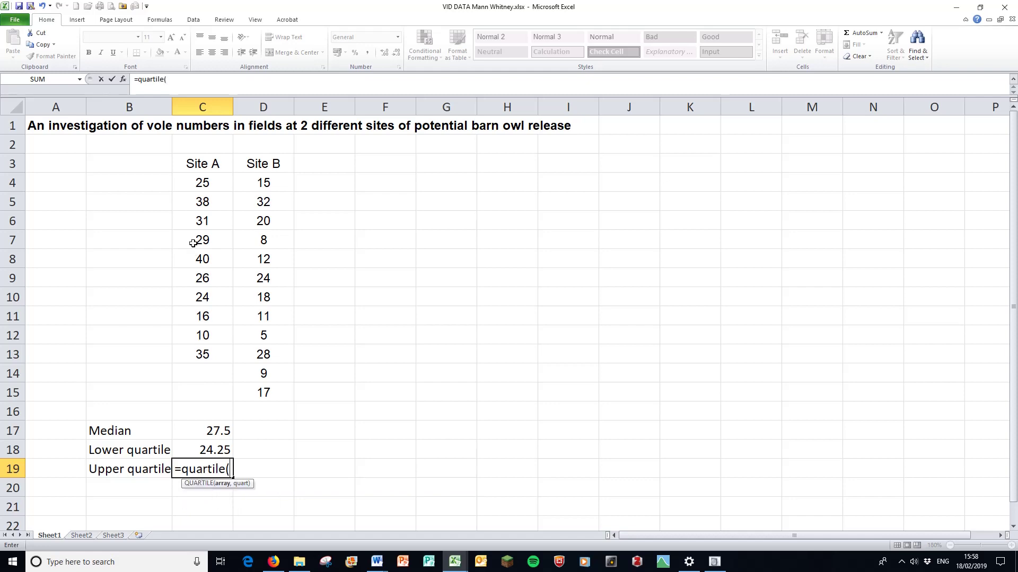
left_click_drag(187, 179, 193, 350)
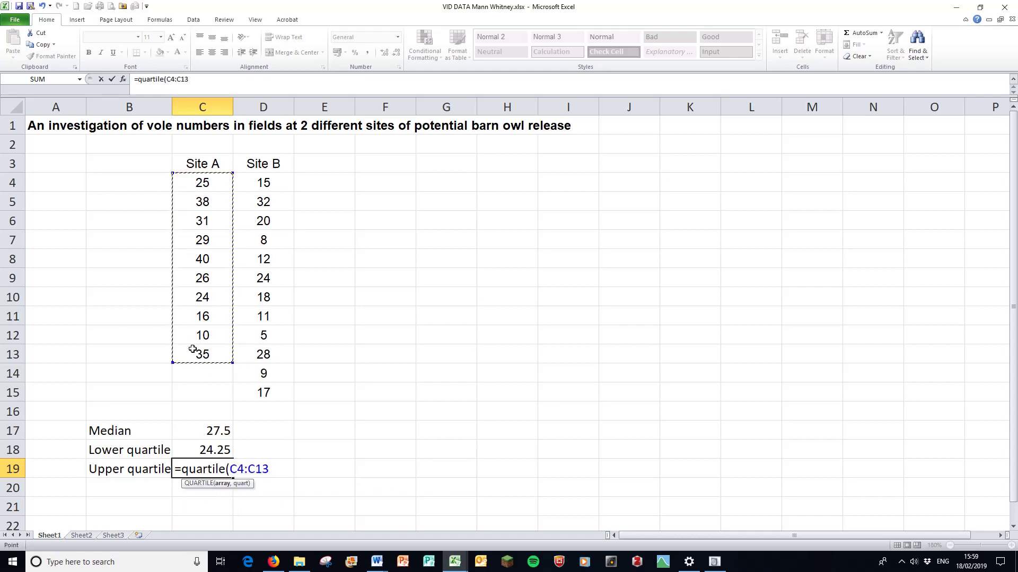
type(",")
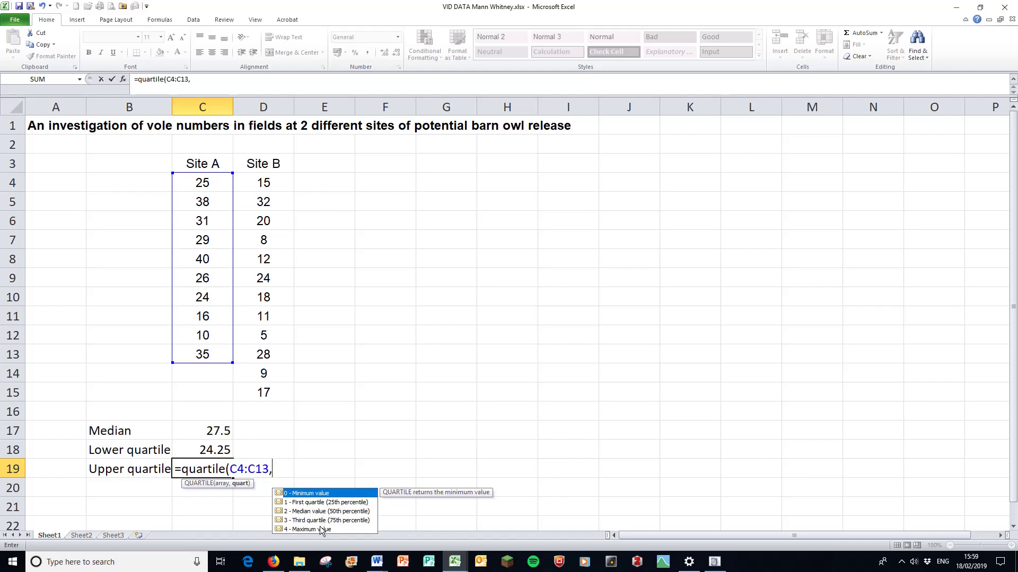
type("3)")
key("Return")
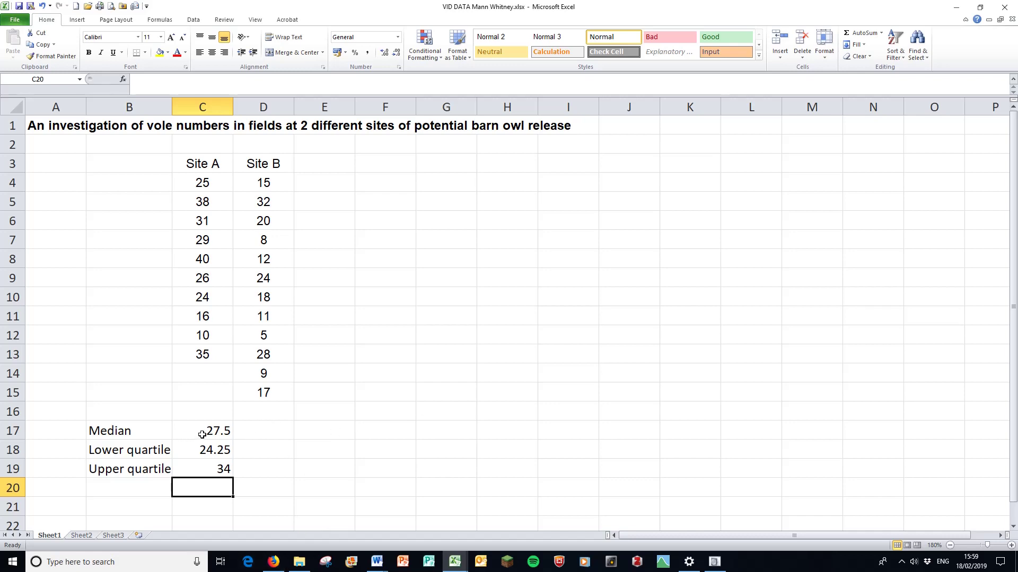
Step: Copy Site A's three formulas into column D and extend the Site B median range to D4:D15, giving 16
left_click_drag(204, 431, 269, 480)
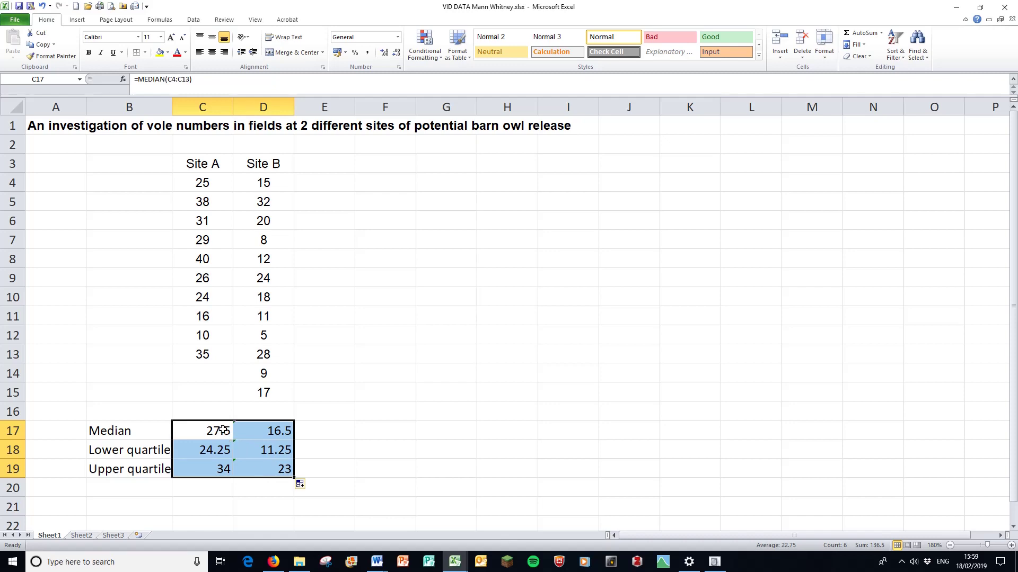
left_click(248, 438)
left_click(182, 80)
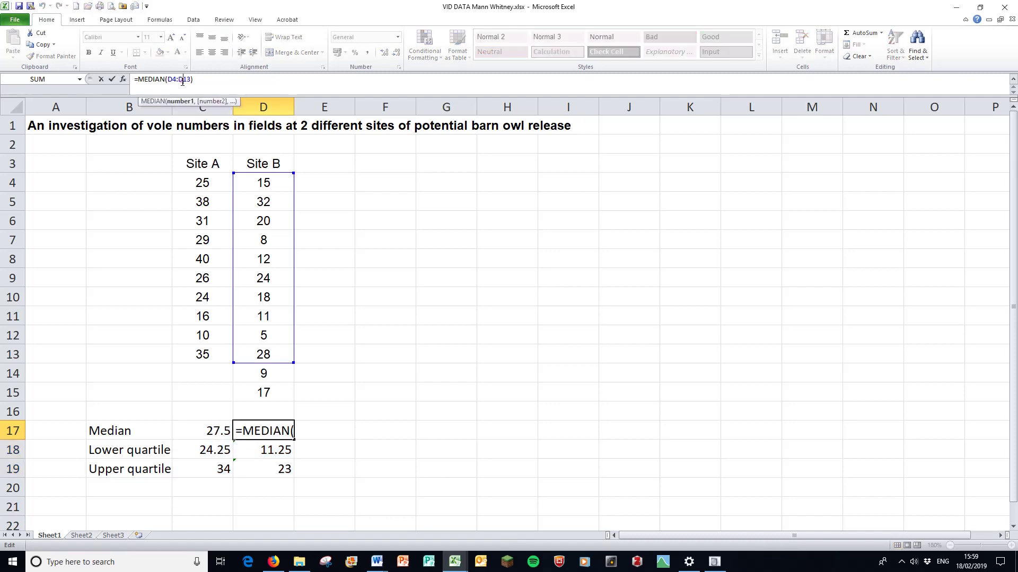
left_click_drag(293, 363, 294, 396)
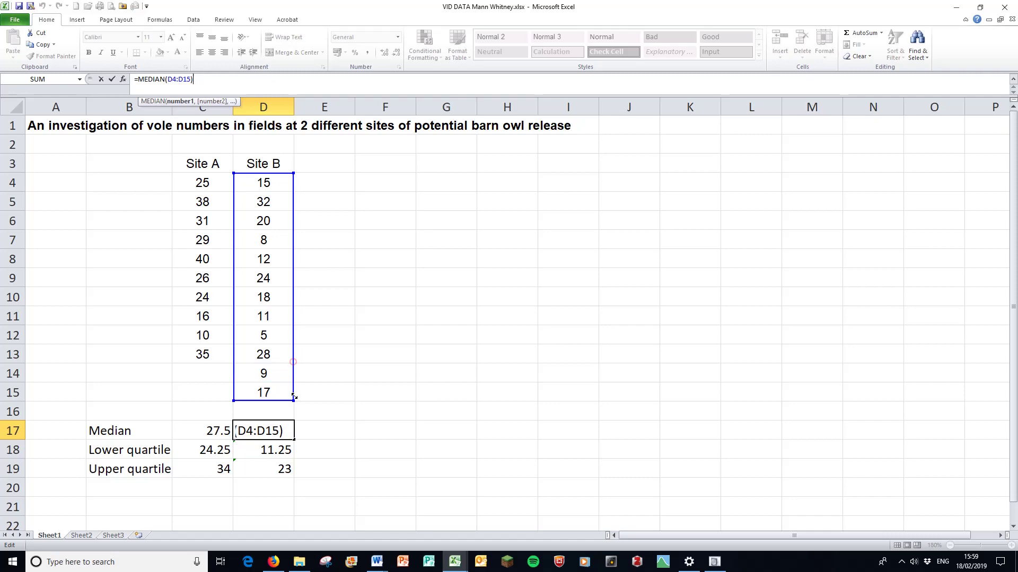
key("Return")
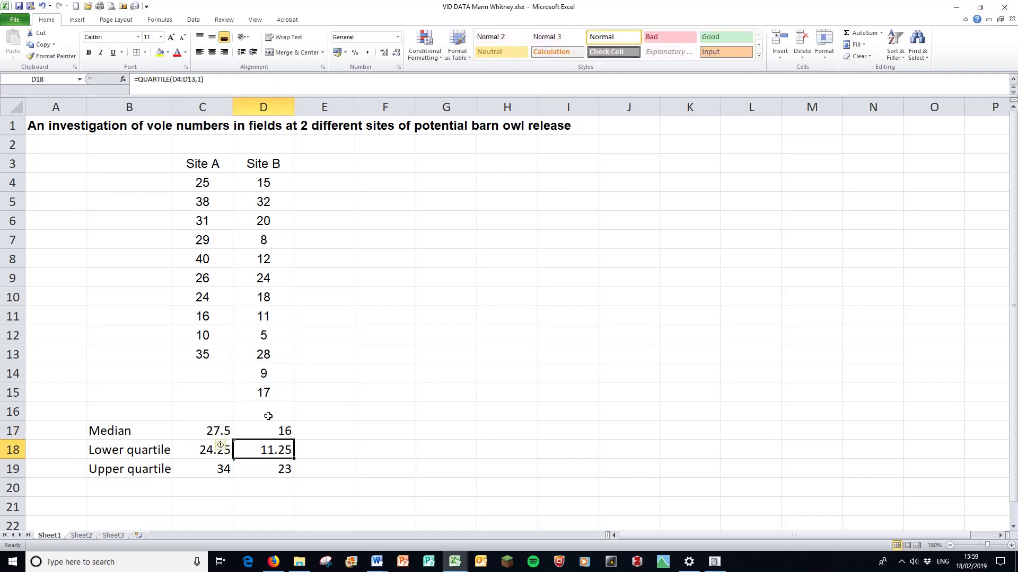
Step: Extend both Site B quartile formulas to D4:D15, giving 10.5 and 21
left_click(186, 78)
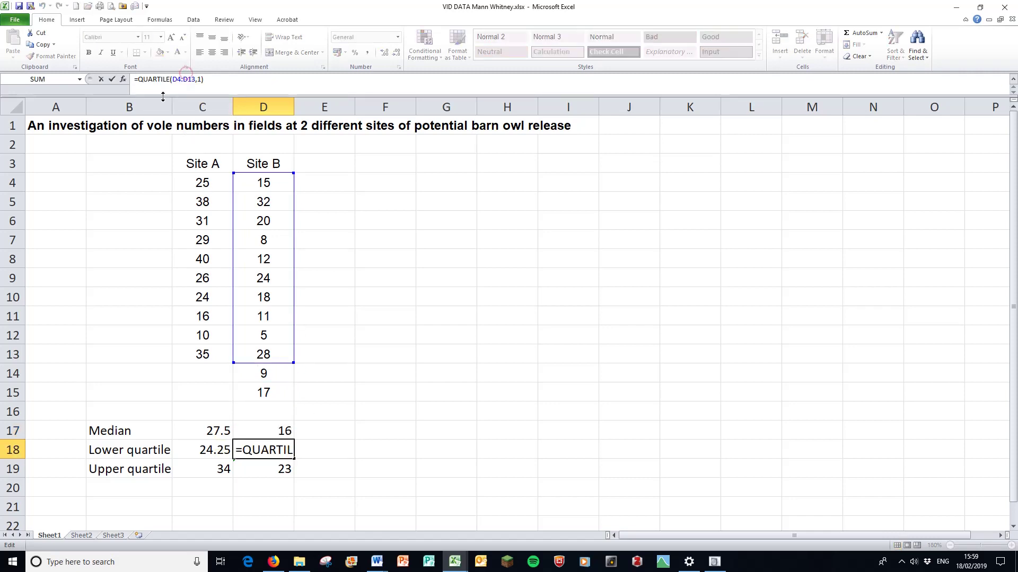
left_click_drag(295, 362, 300, 399)
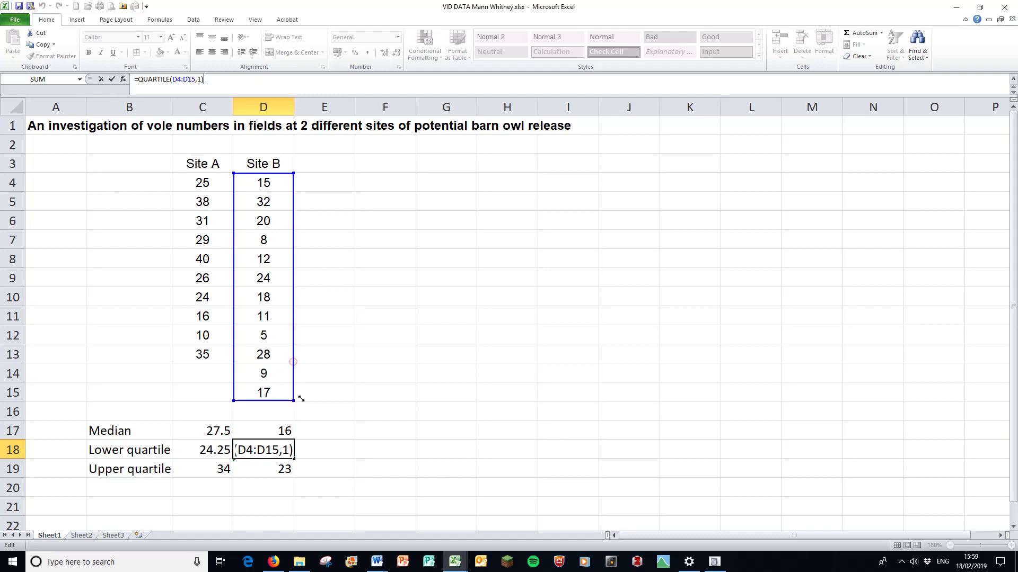
key("Return")
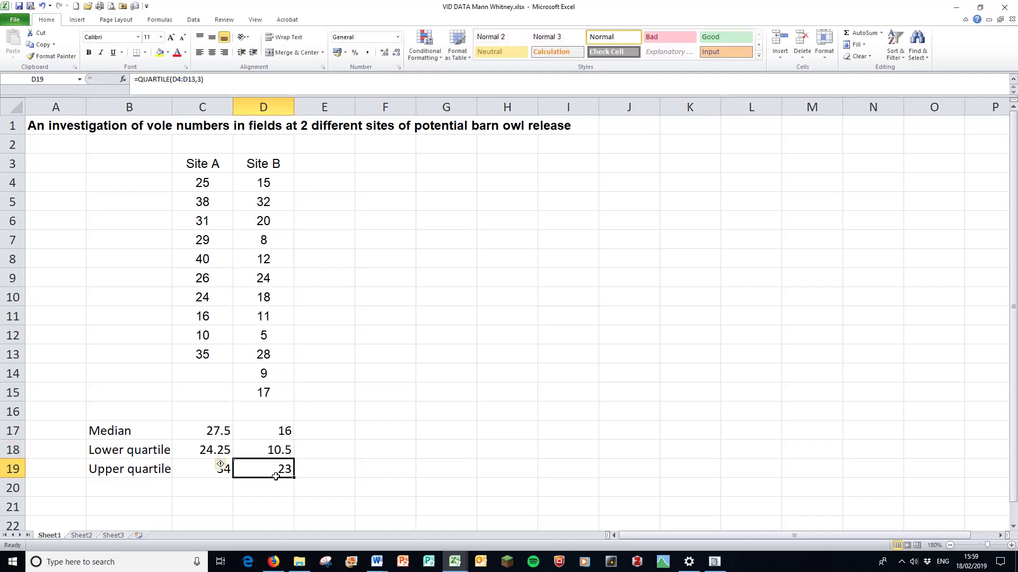
left_click(184, 78)
left_click_drag(294, 362, 293, 408)
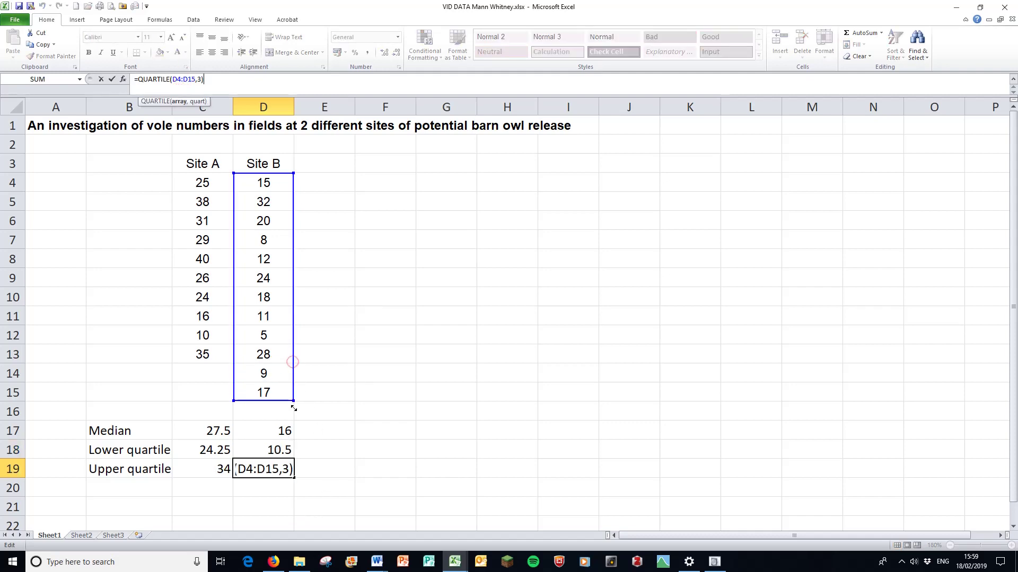
key("Return")
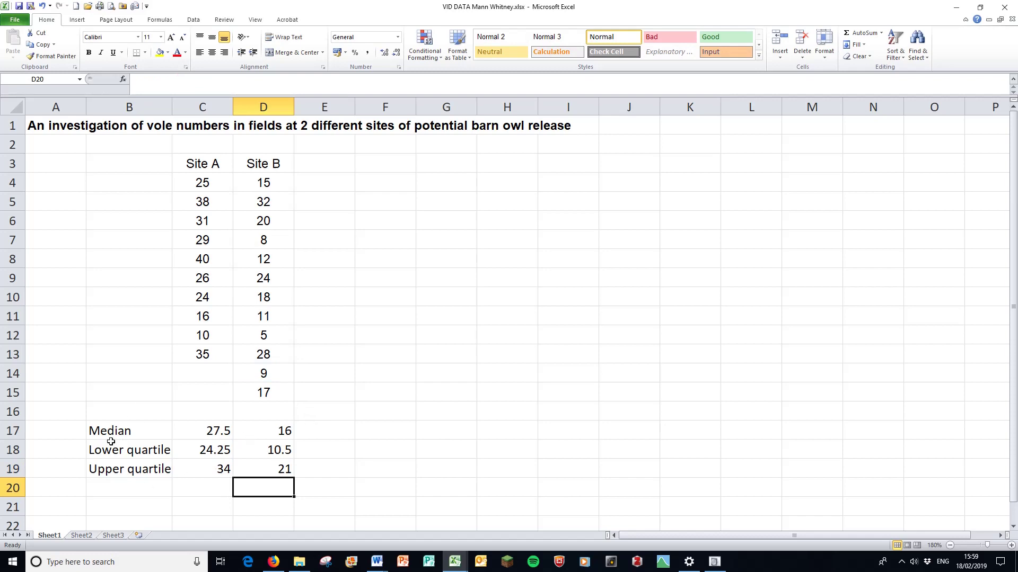
left_click(446, 334)
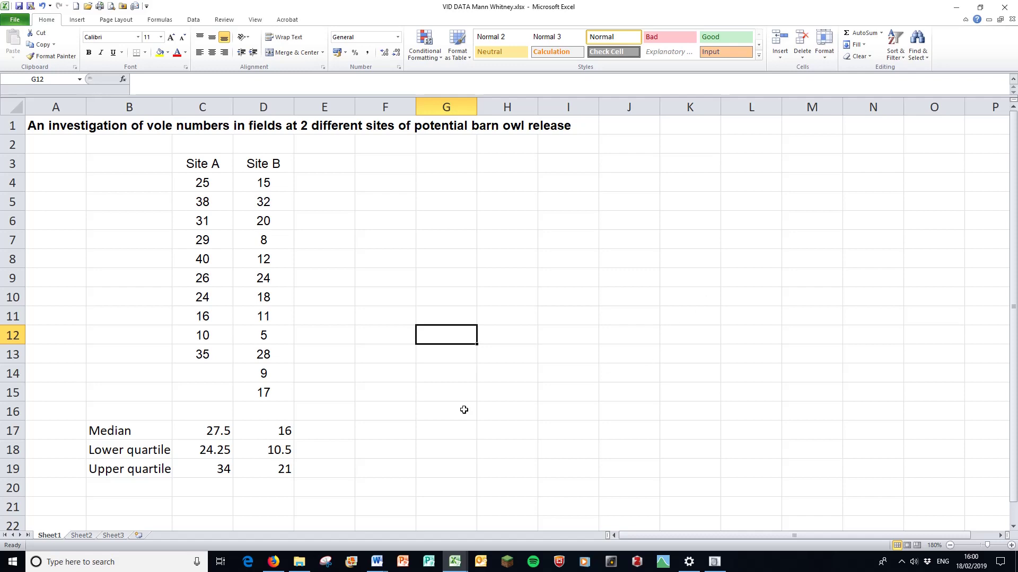
Step: Copy the Site A and Site B counts with headers (C3:D15) for use in Genstat
left_click_drag(192, 166, 273, 397)
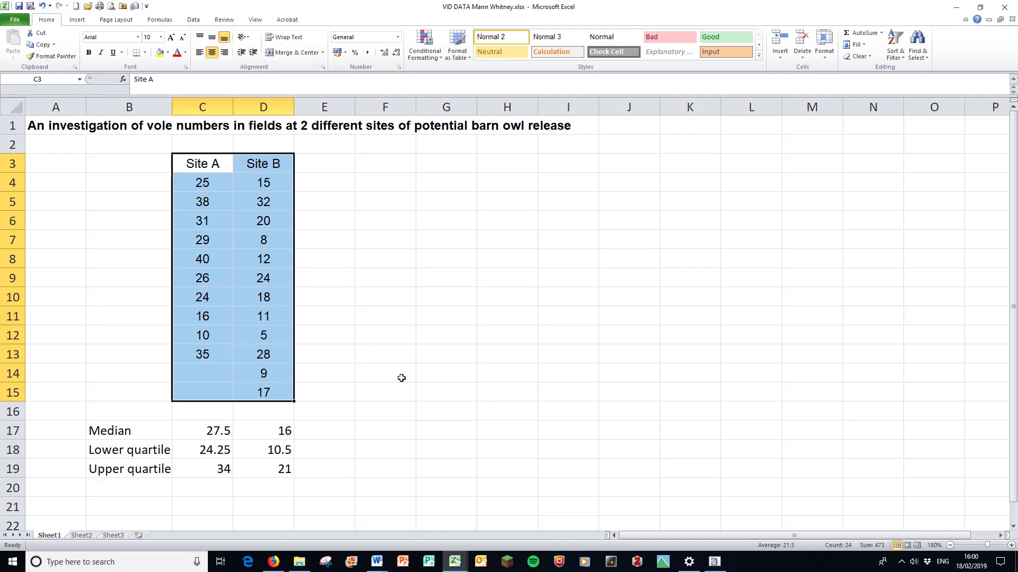
right_click(222, 244)
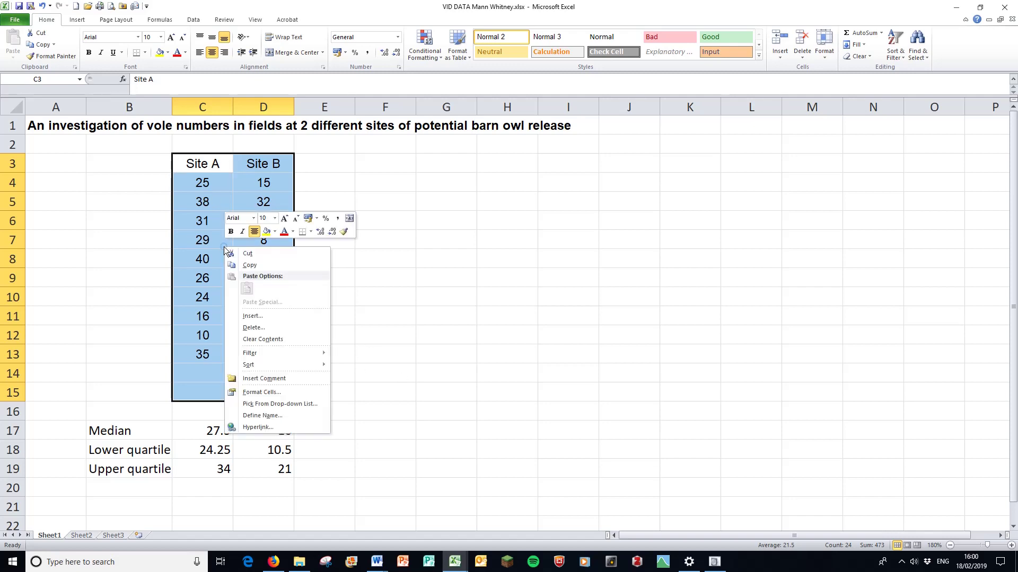
left_click(249, 263)
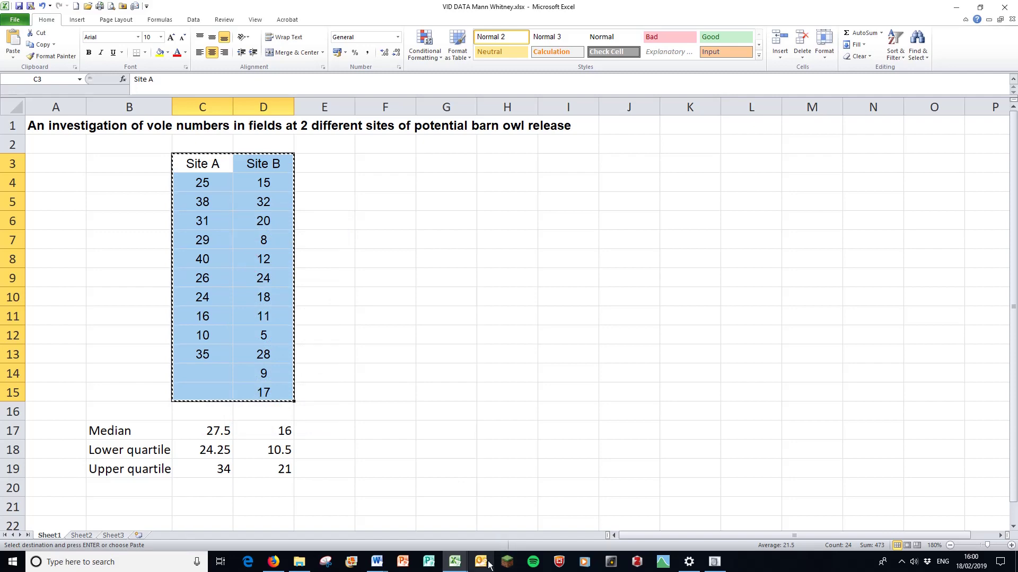
left_click(661, 564)
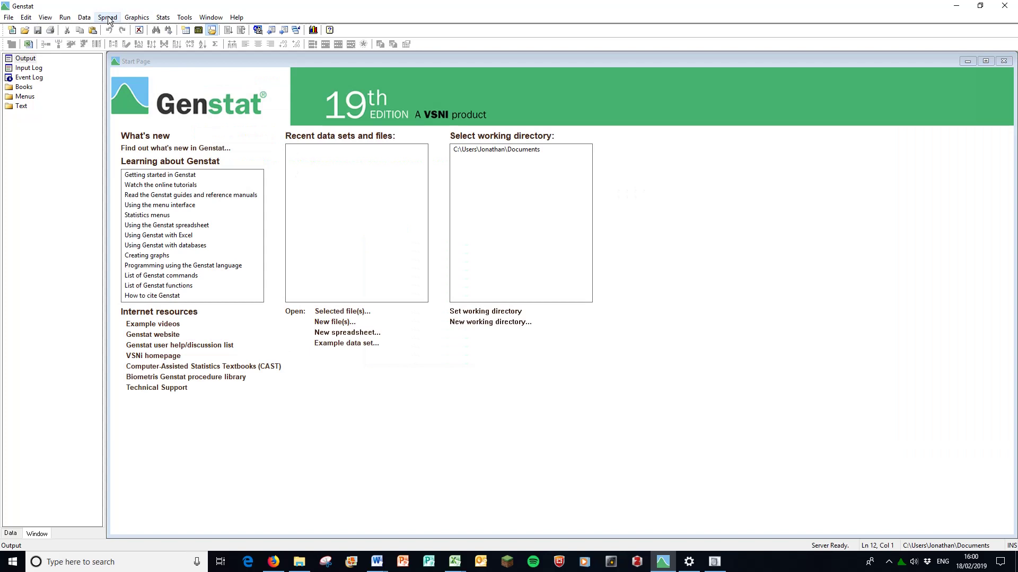
Step: Create a new spreadsheet from the clipboard and enlarge its window to show both site columns
left_click(108, 18)
mouse_move(120, 30)
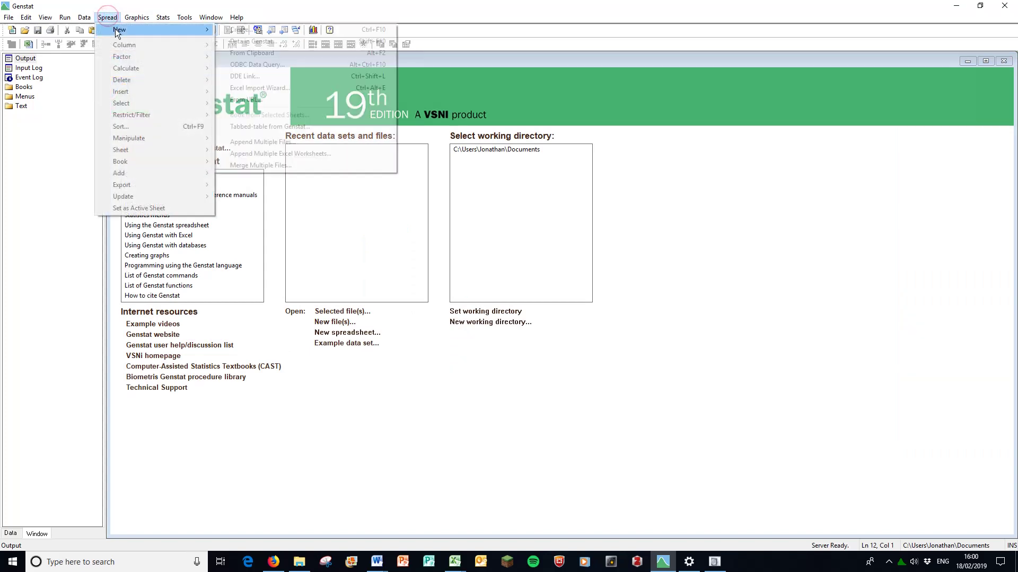
left_click(248, 52)
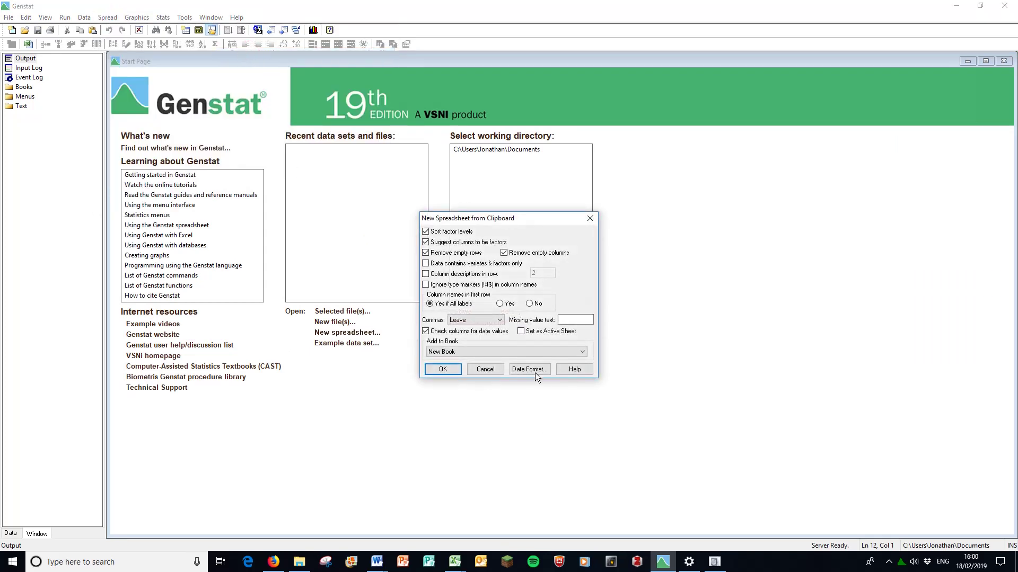
left_click(442, 369)
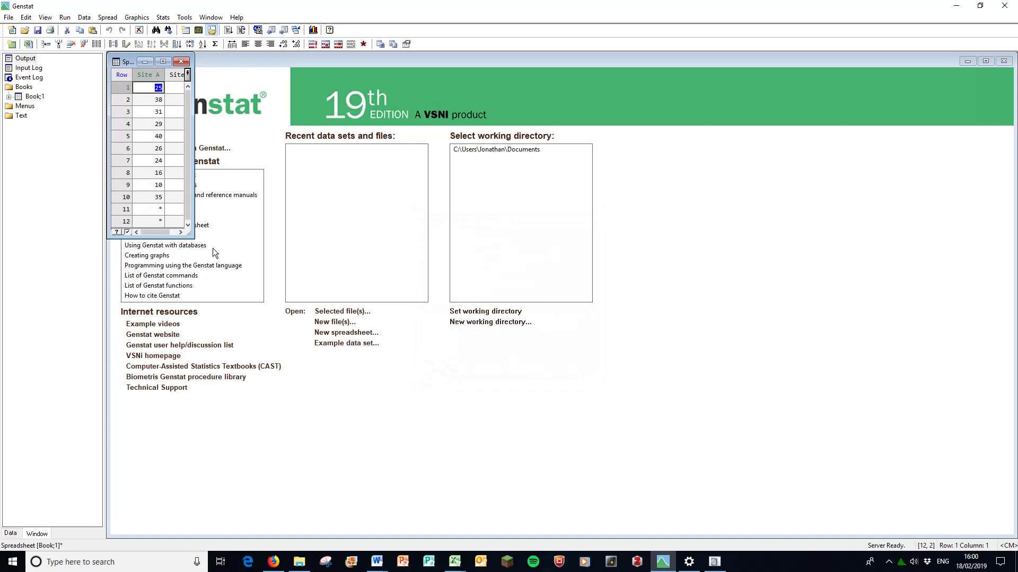
left_click_drag(190, 237, 230, 262)
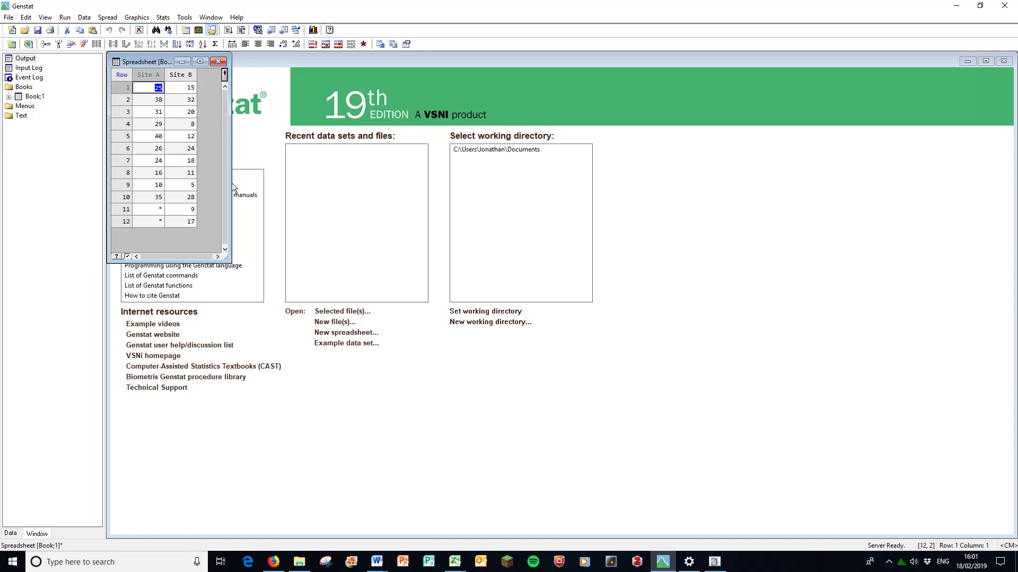
Step: Set up a boxplot of Site_A and Site_B using the plain box-and-whisker style
left_click(136, 18)
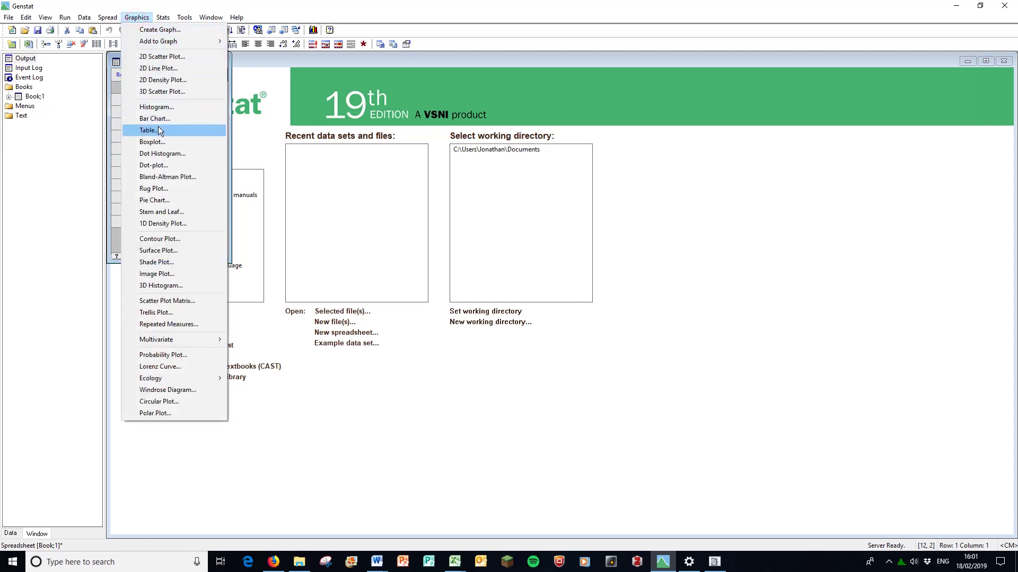
left_click(165, 141)
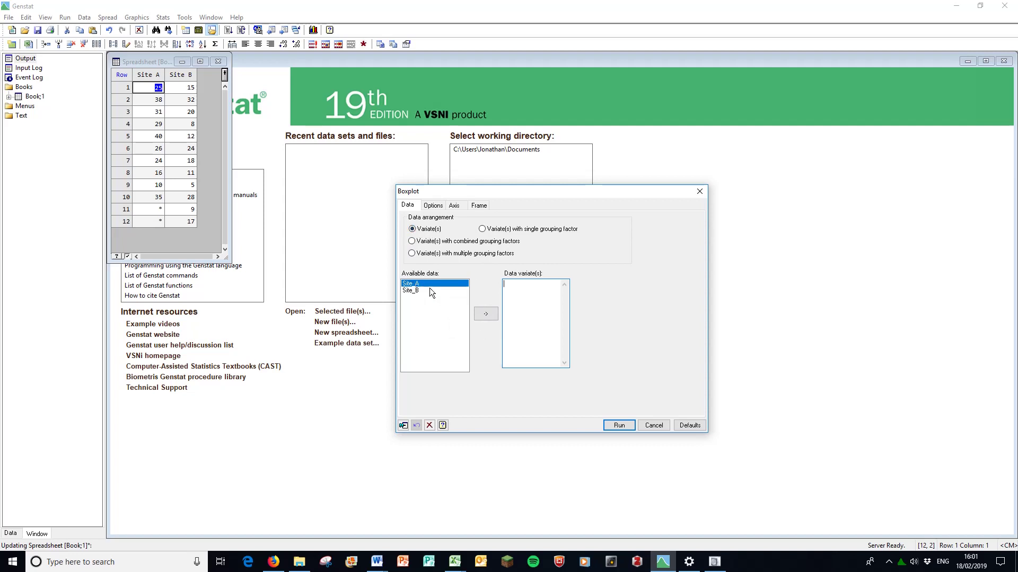
left_click(485, 314)
left_click(411, 291)
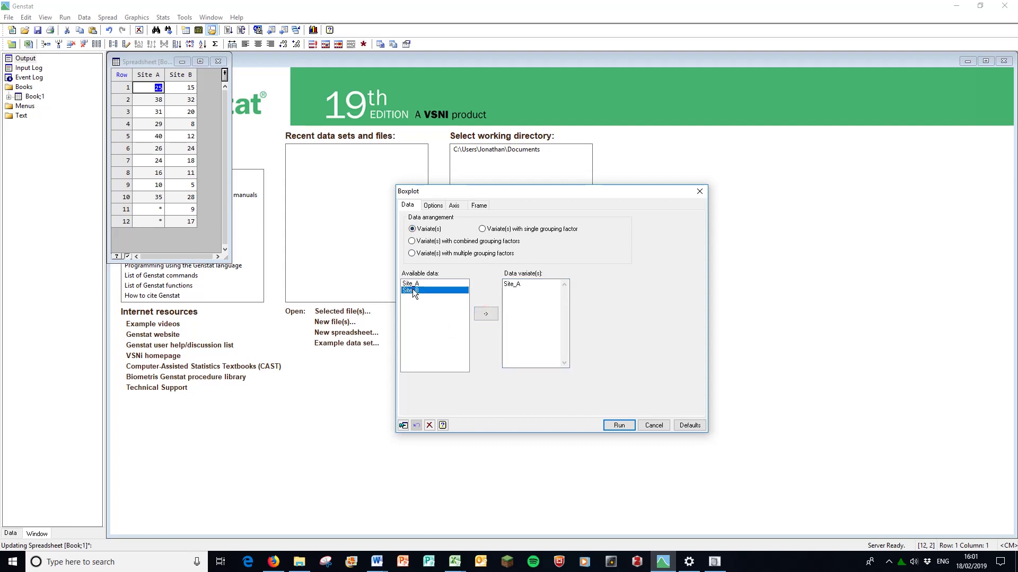
left_click(493, 317)
left_click(433, 206)
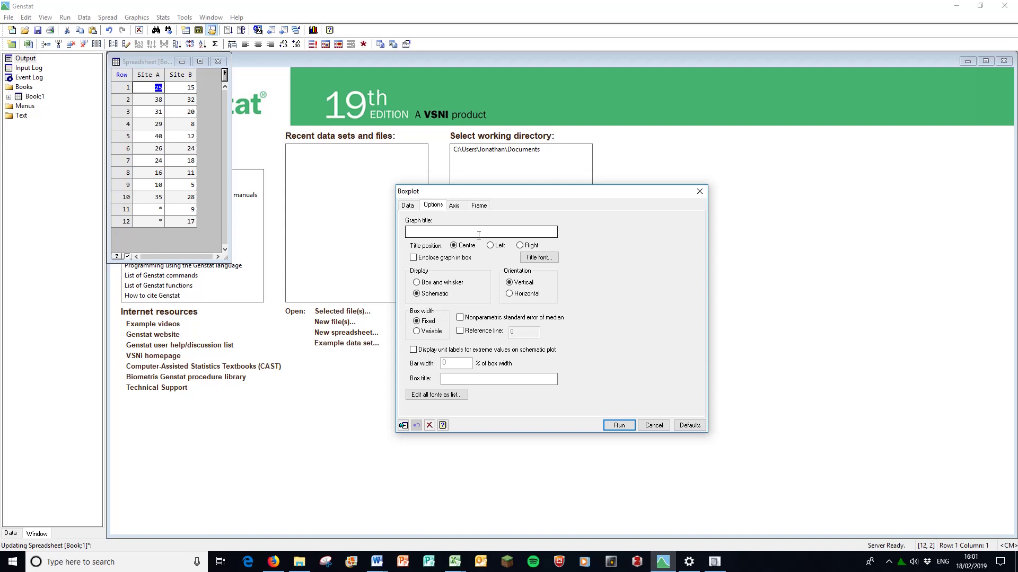
left_click(417, 283)
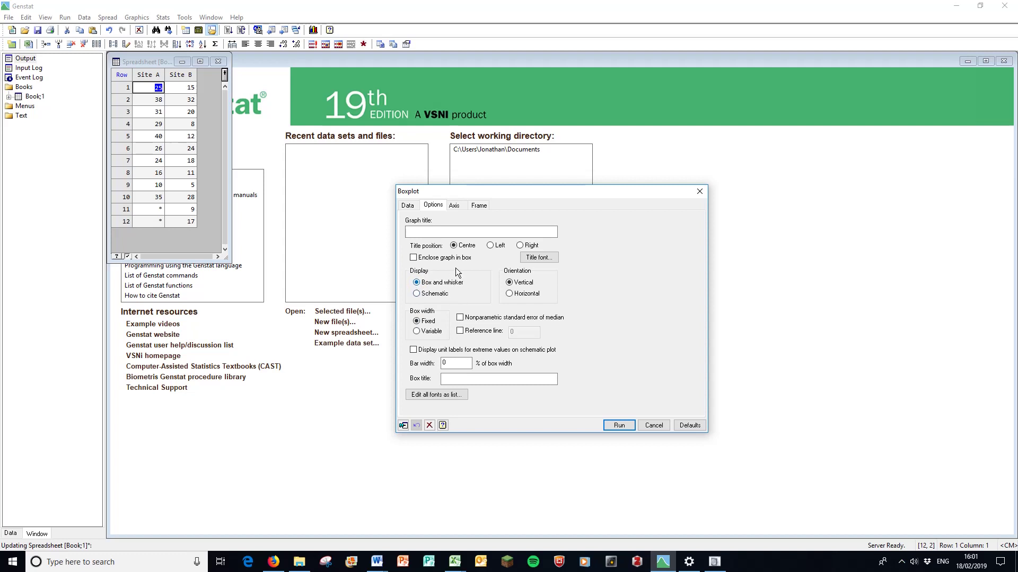
Step: Fix the boxplot axis lower bound at 0 and draw the plot
left_click(455, 206)
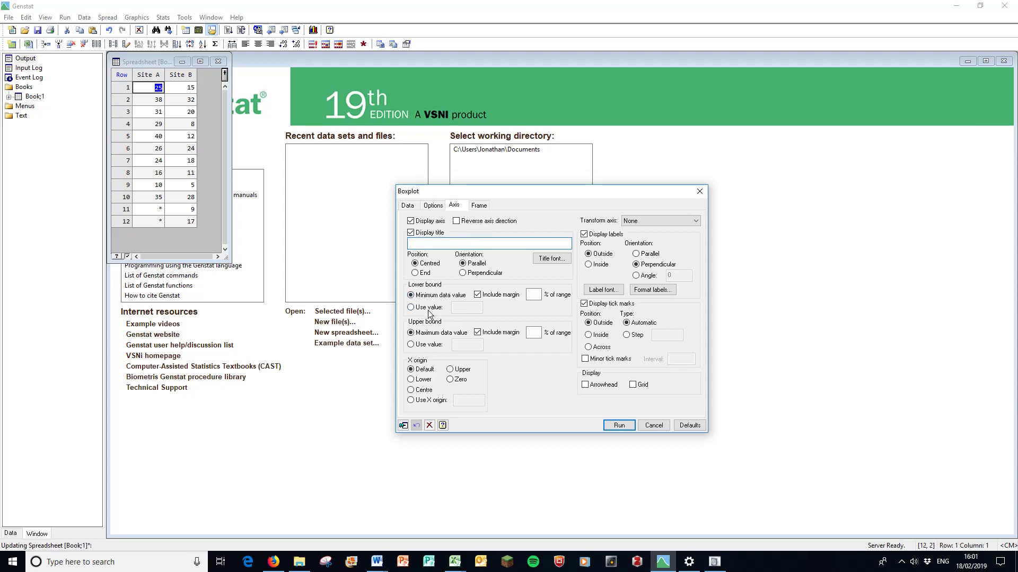
left_click(411, 308)
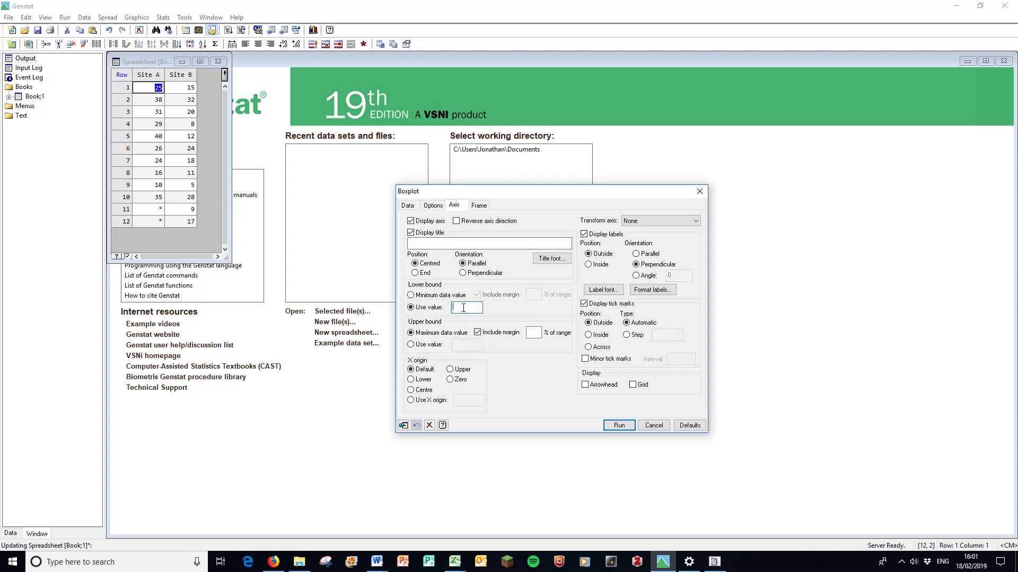
type("0")
left_click(628, 425)
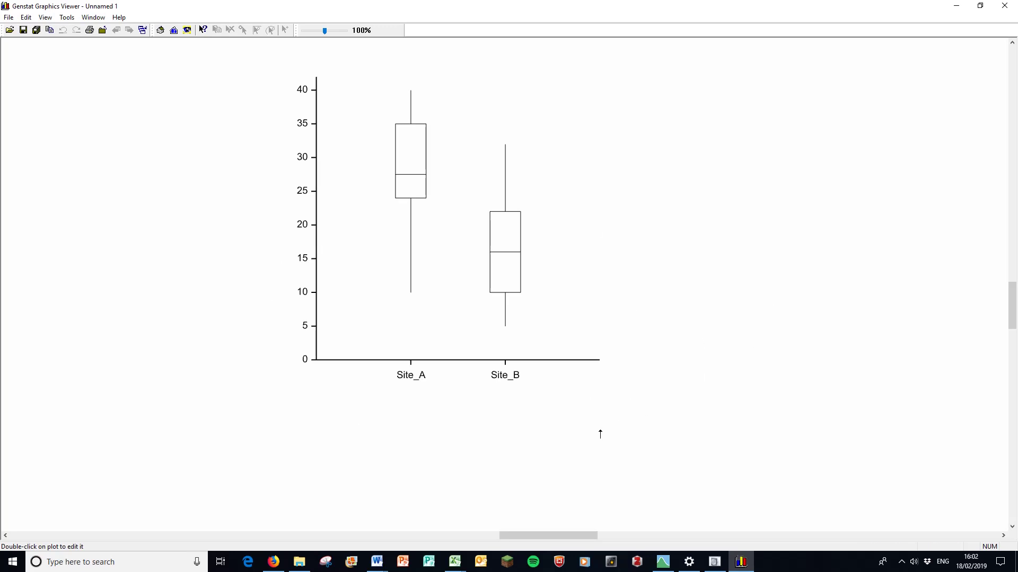
Step: Open the Site_A/Site_B boxplot in the Graphics Editor and move its Options dialog off the plot
double_click(382, 227)
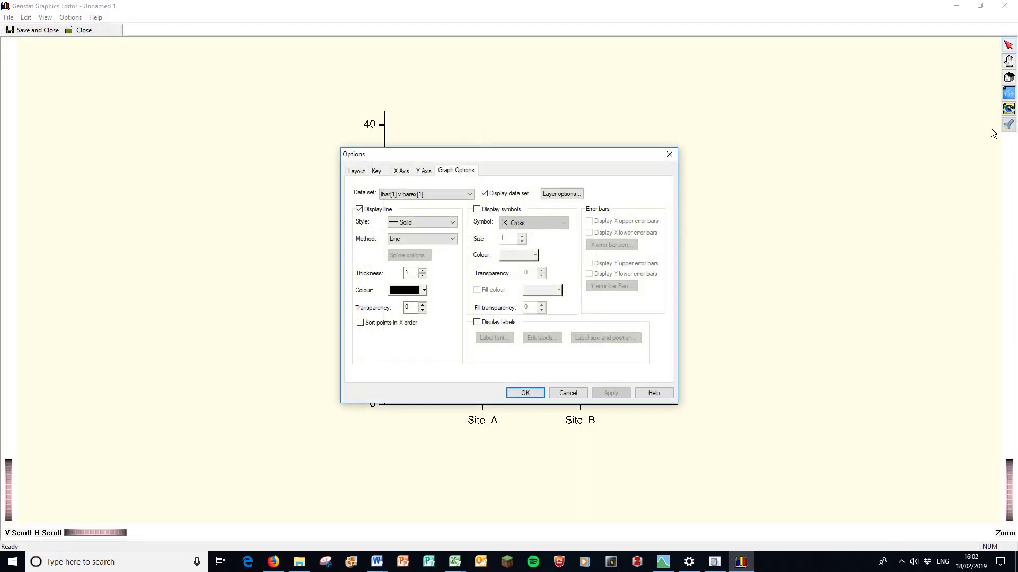
left_click_drag(535, 157, 839, 101)
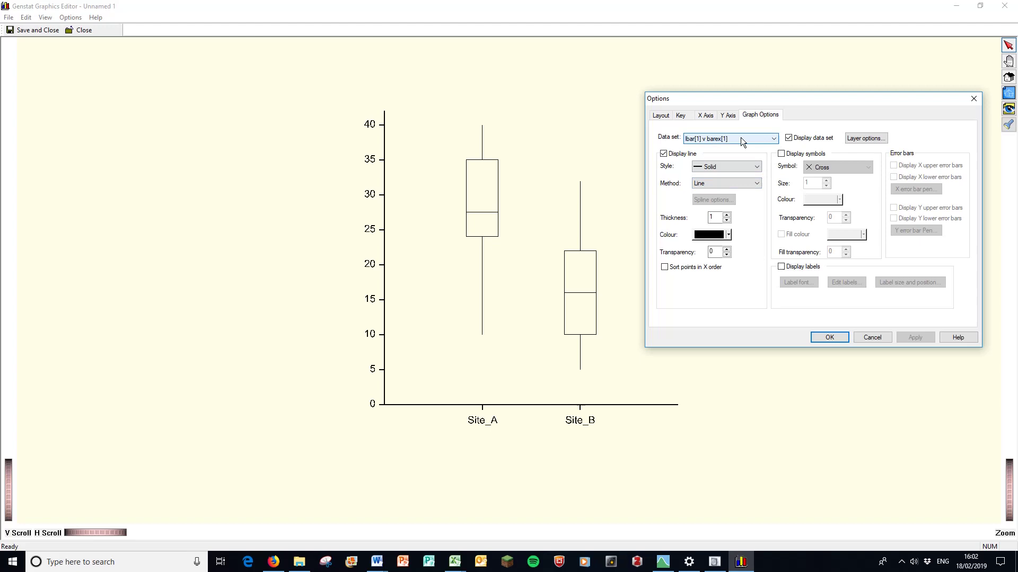
Step: Fill the Site_A box in cyan
left_click(773, 140)
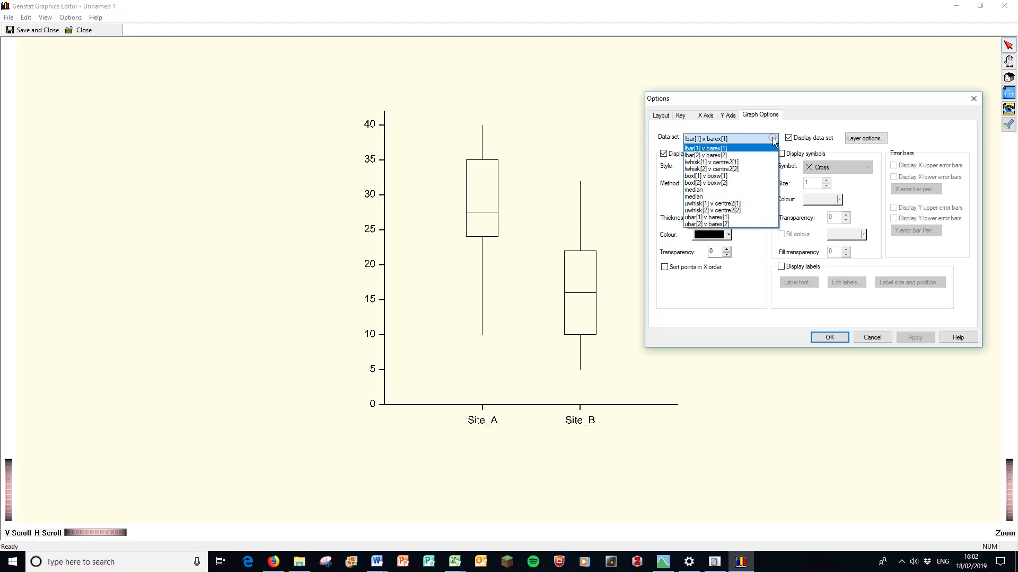
left_click(700, 176)
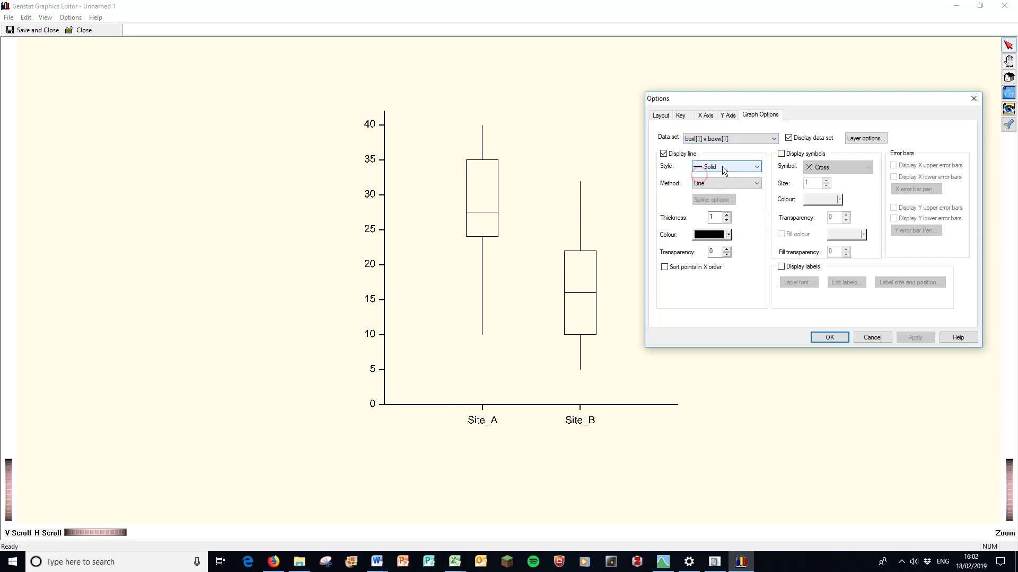
left_click(744, 183)
left_click(724, 220)
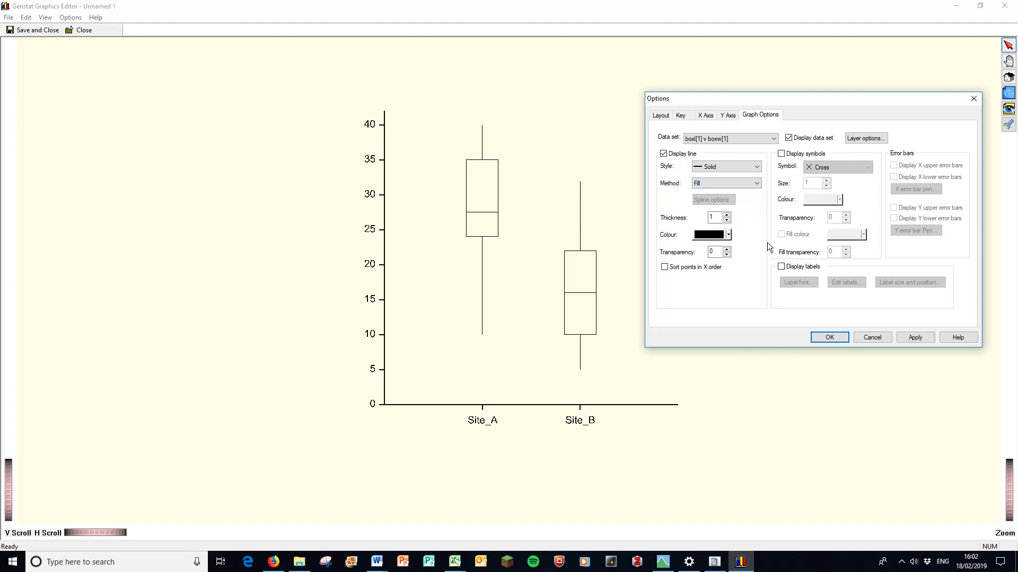
left_click(729, 235)
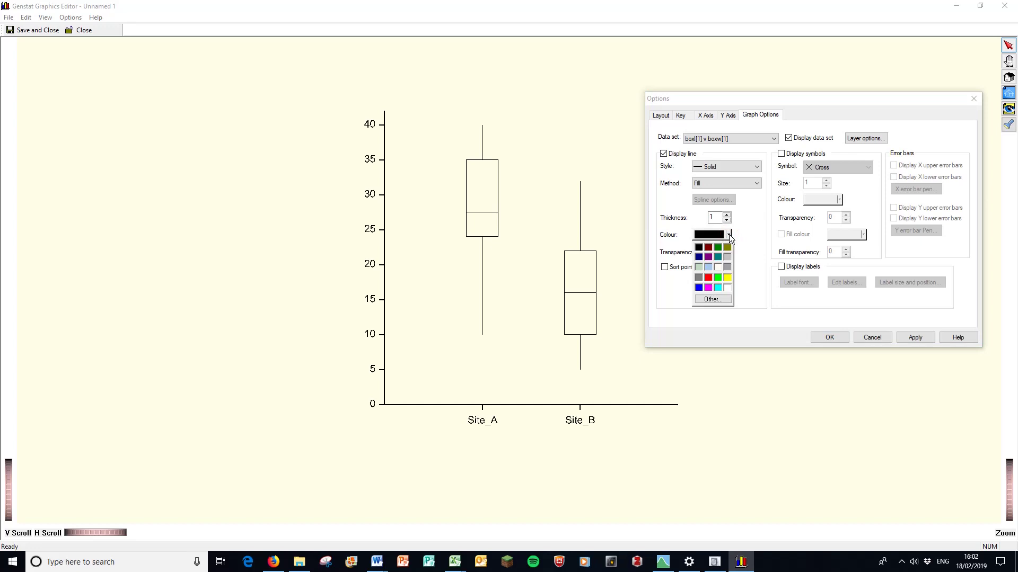
left_click(718, 287)
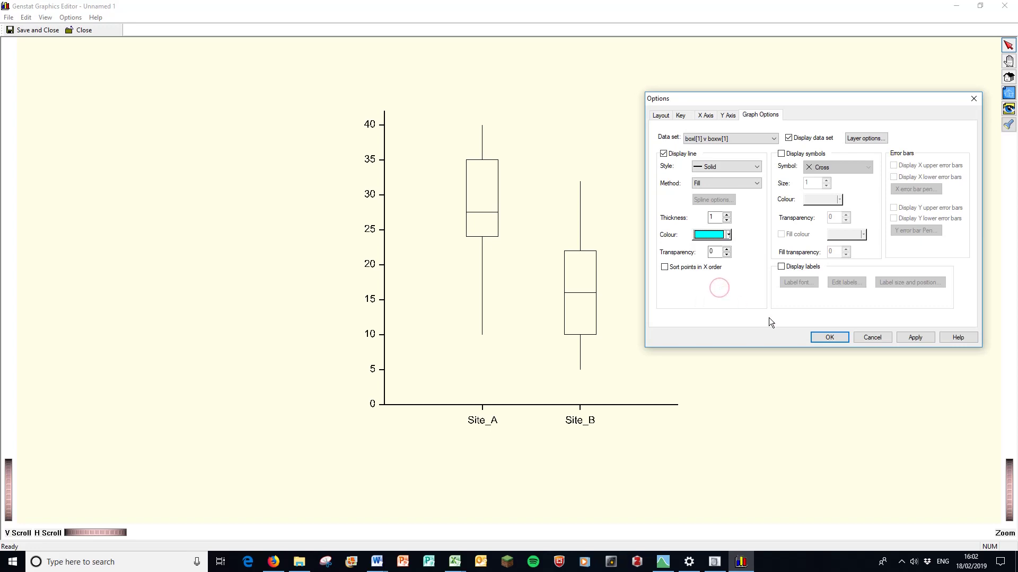
left_click(917, 338)
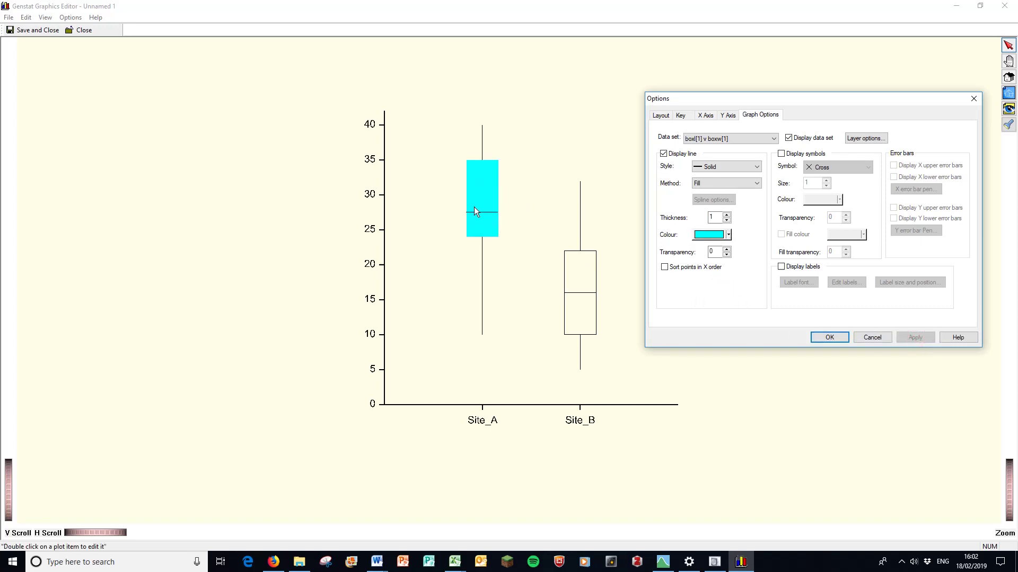
Step: Fill the Site_B box in magenta
left_click(773, 139)
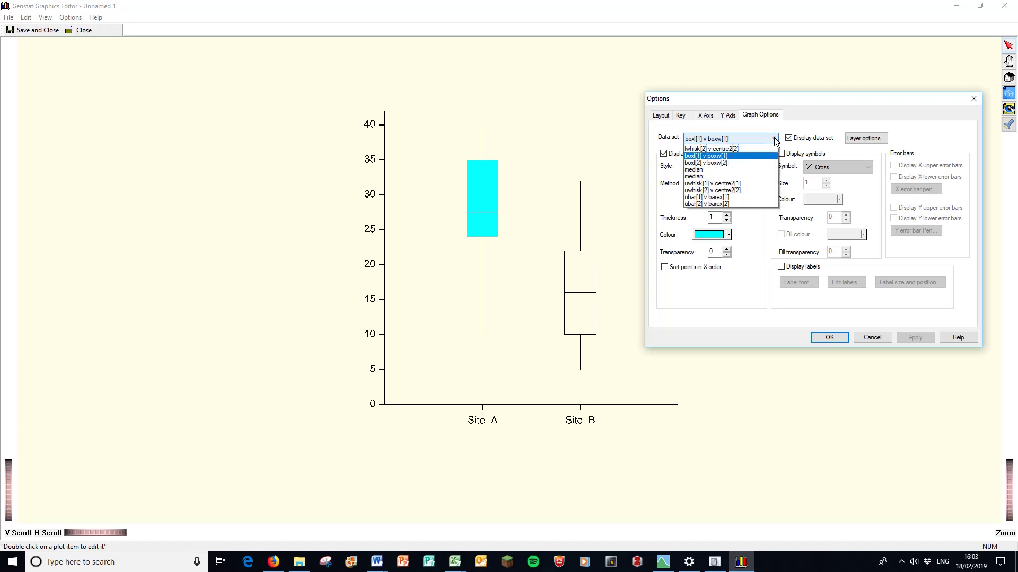
left_click(723, 182)
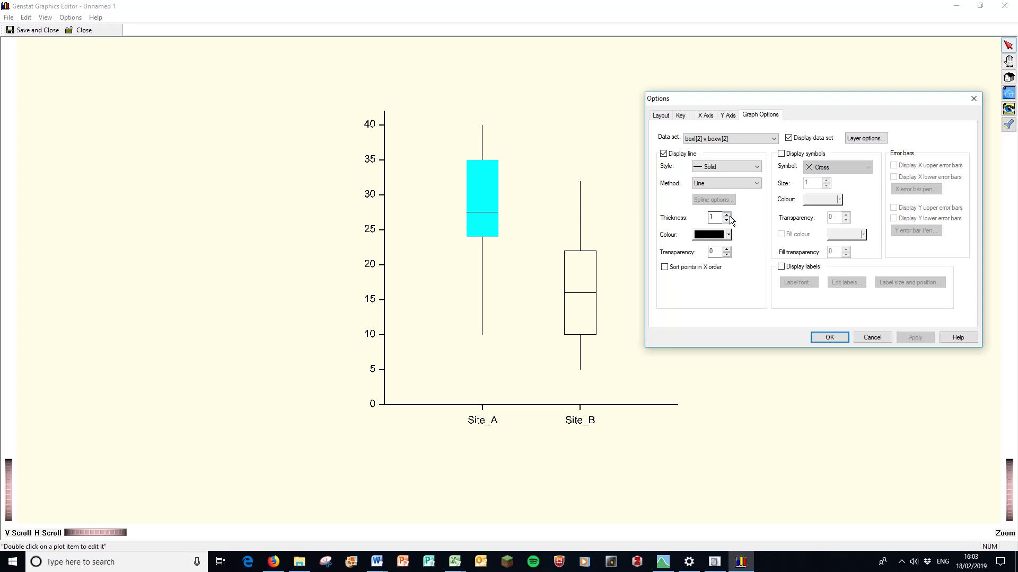
left_click(760, 185)
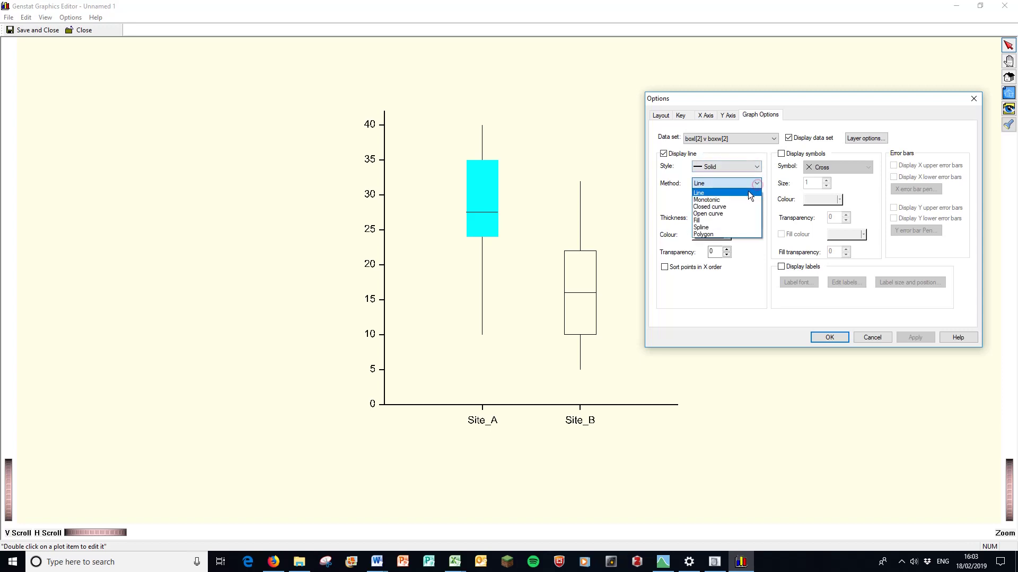
left_click(735, 221)
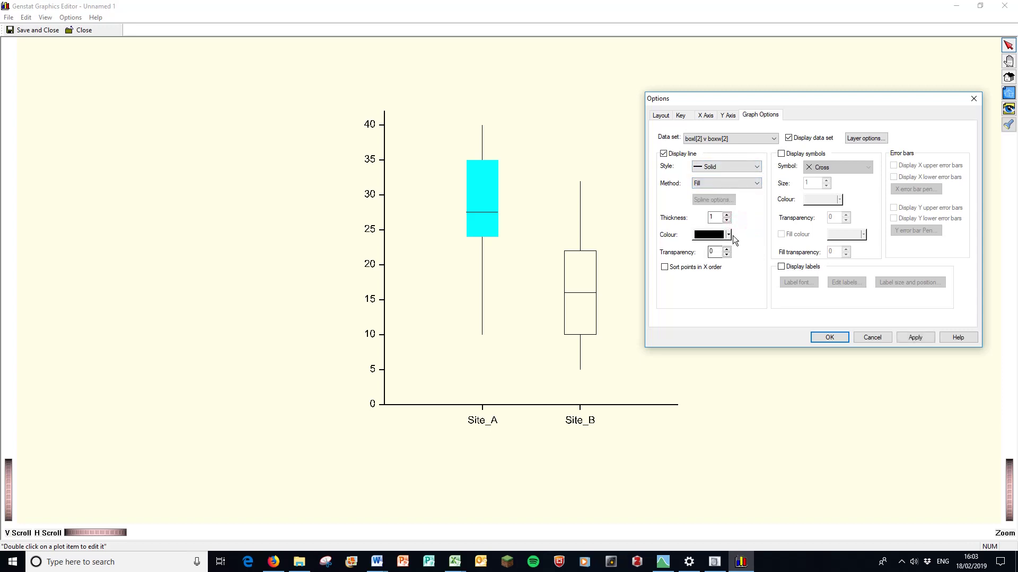
left_click(729, 235)
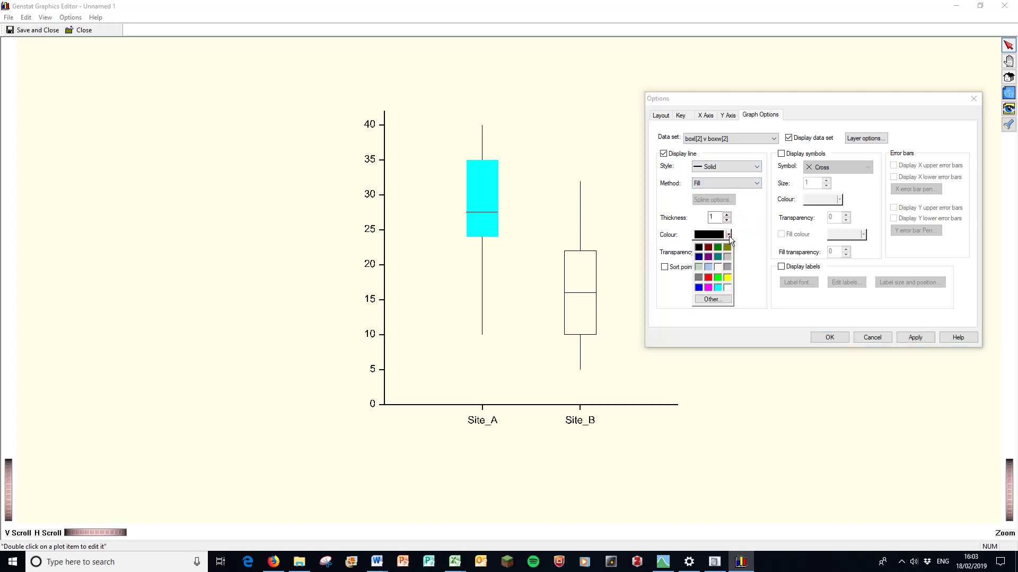
left_click(709, 287)
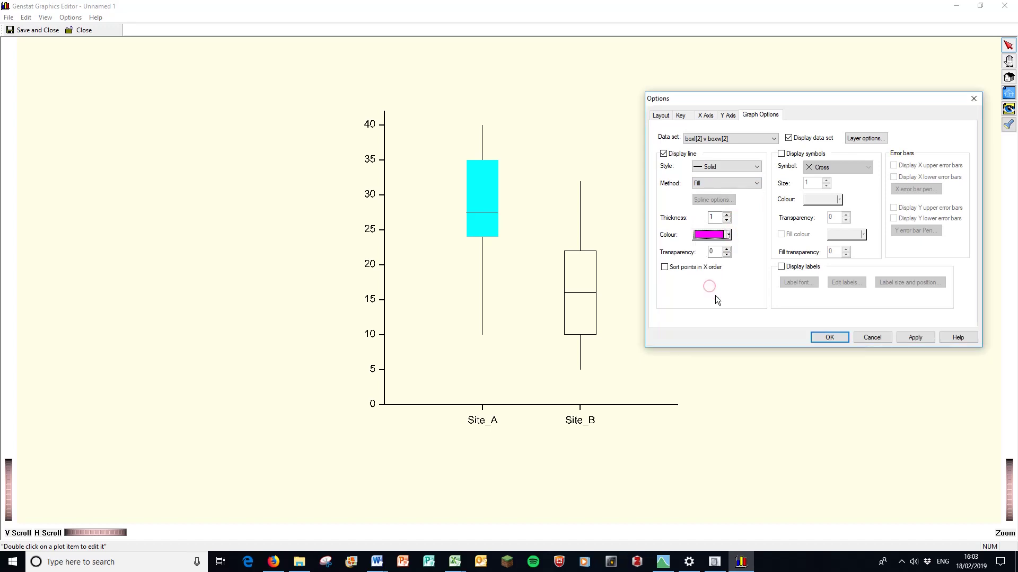
left_click(902, 337)
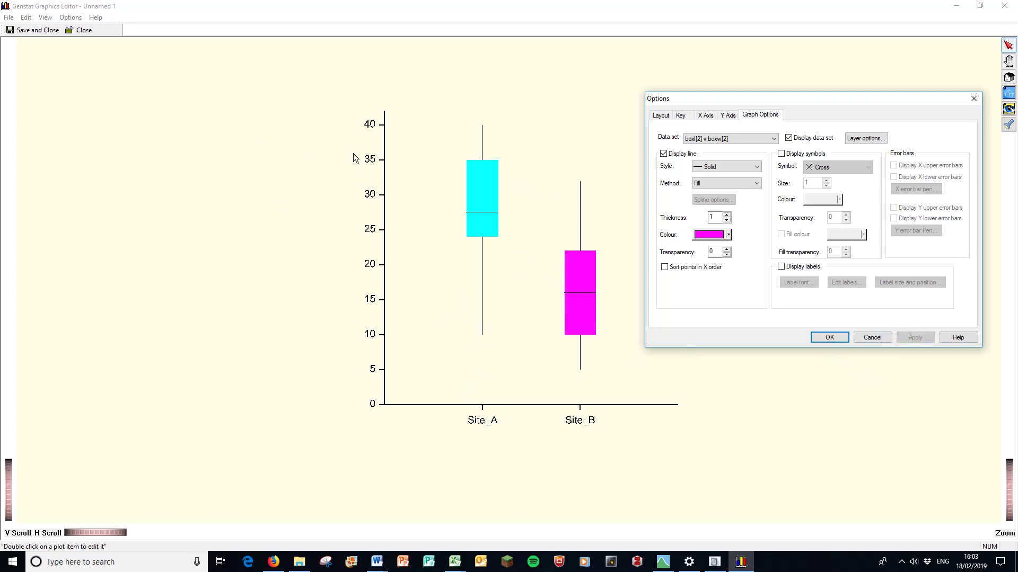
Step: Title the y axis 'Vole count' in 10-point font, then save and close the graph editor
left_click(728, 115)
left_click(684, 154)
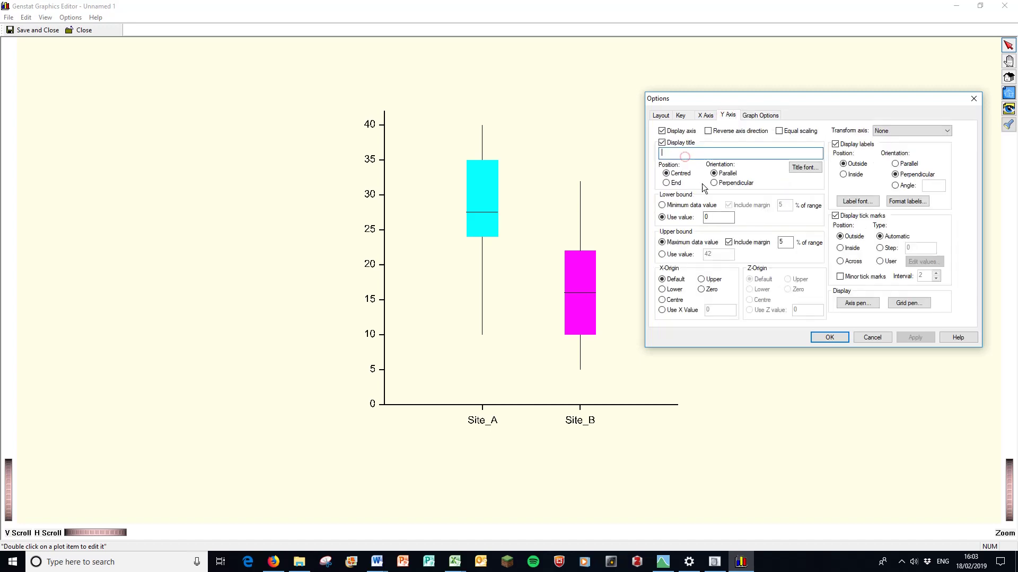
type("Vole count")
left_click(796, 169)
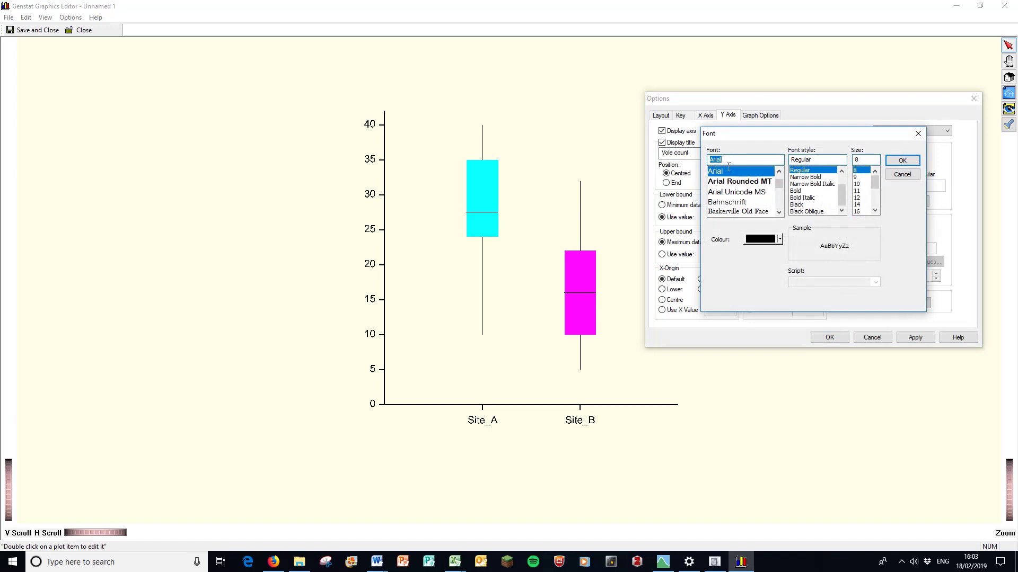
left_click(858, 184)
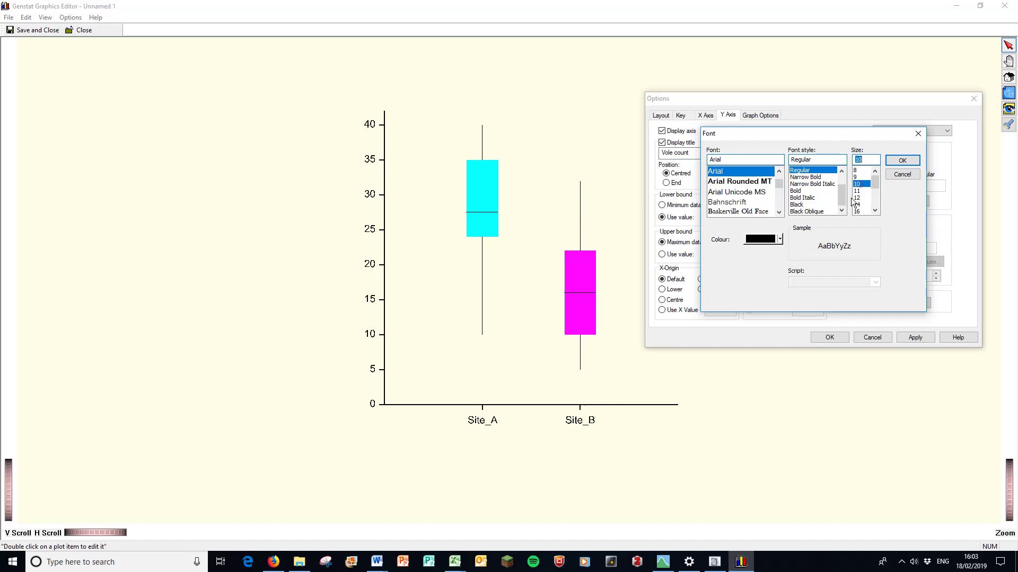
left_click(898, 174)
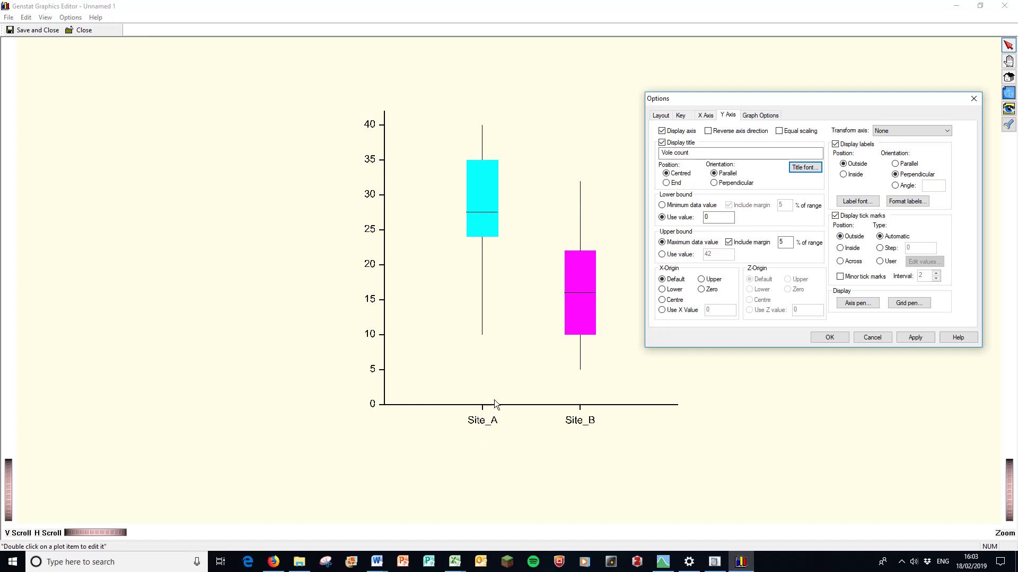
left_click(837, 339)
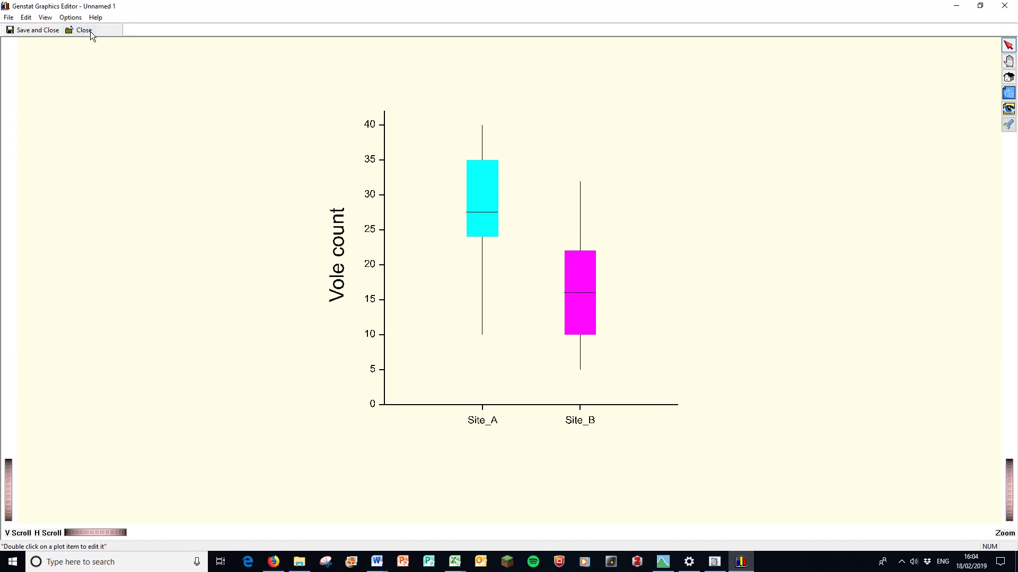
left_click(63, 33)
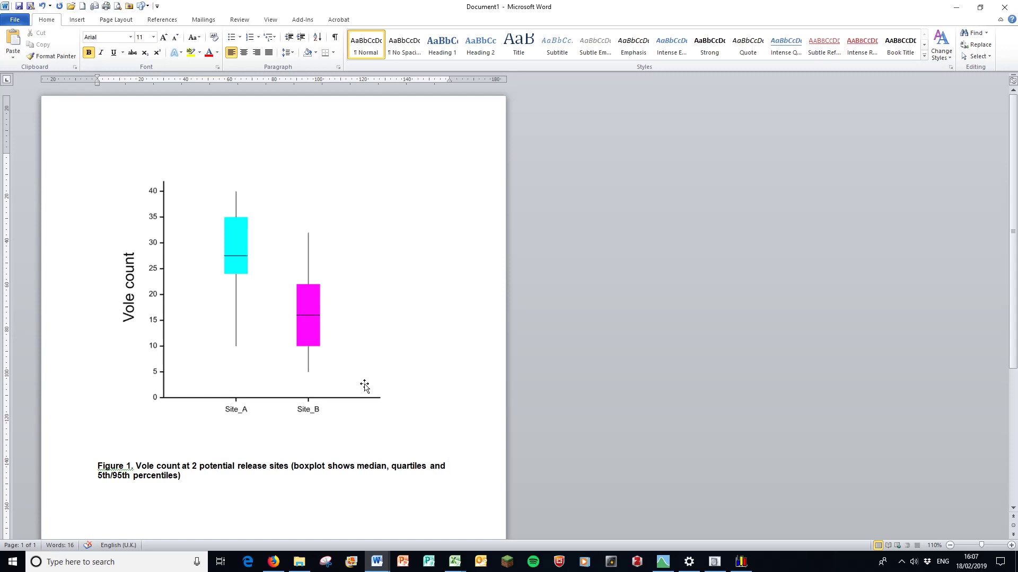
Step: Bring up the Book;1 spreadsheet and the Two-sample Nonparametric Tests setup
left_click(659, 567)
double_click(34, 96)
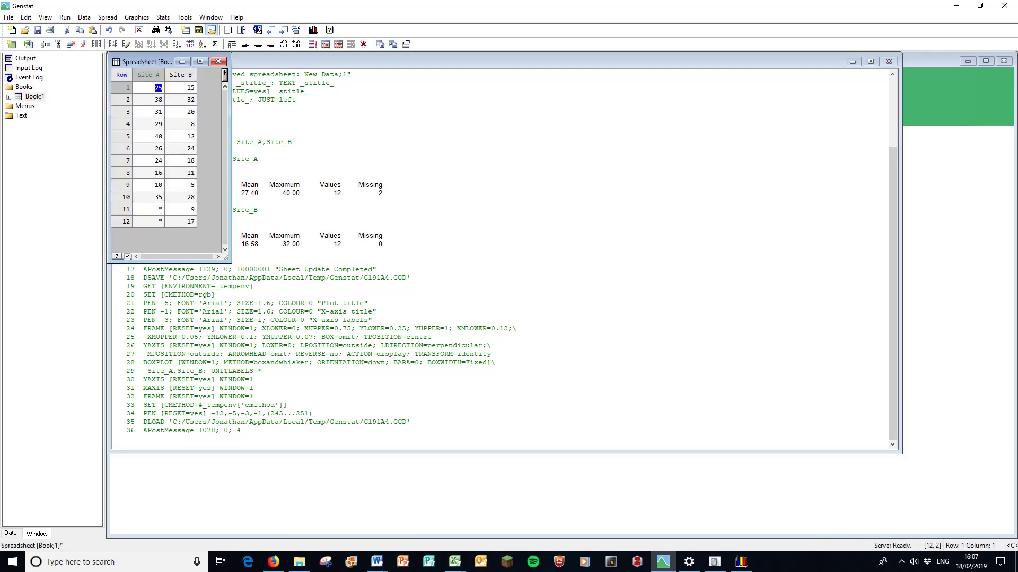
left_click(164, 19)
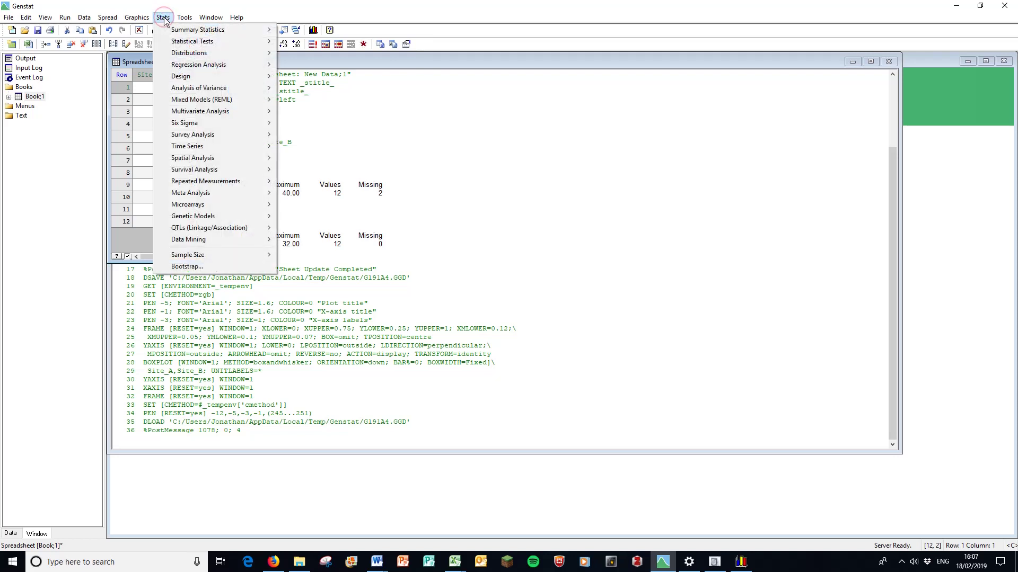
mouse_move(178, 42)
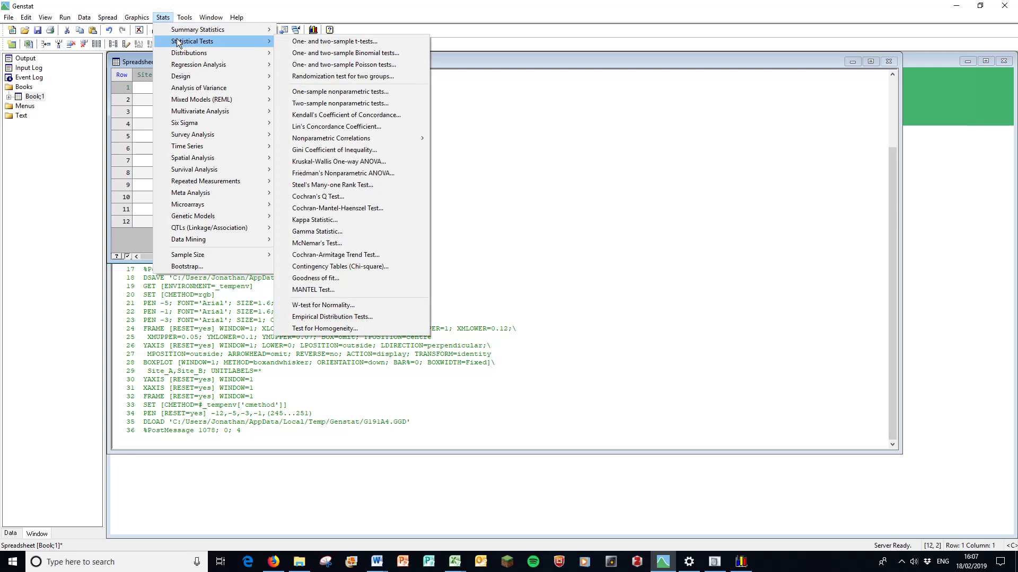
left_click(347, 104)
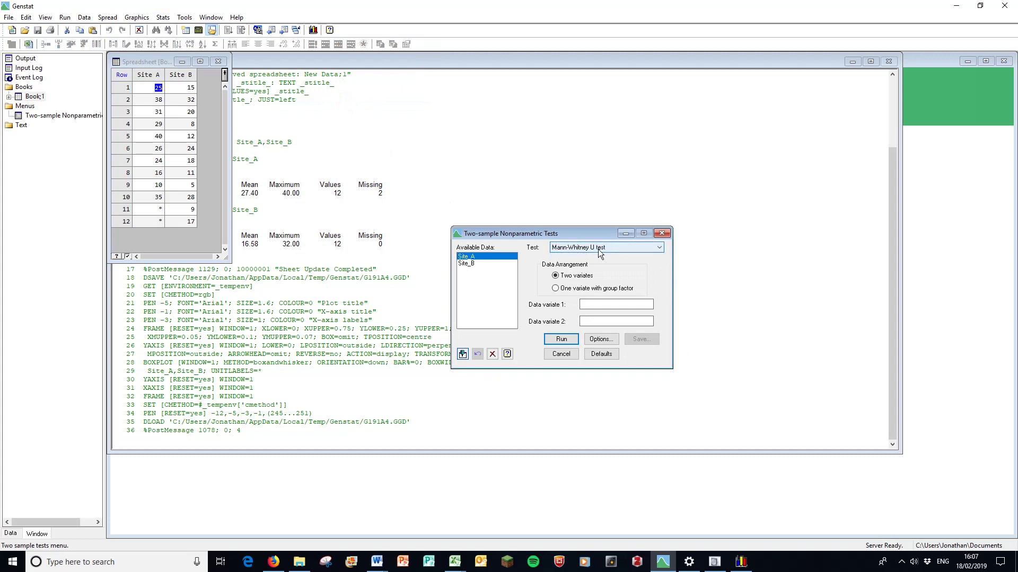
Step: Run a Mann-Whitney U test of Site_A versus Site_B with ranks included in the output
left_click(659, 249)
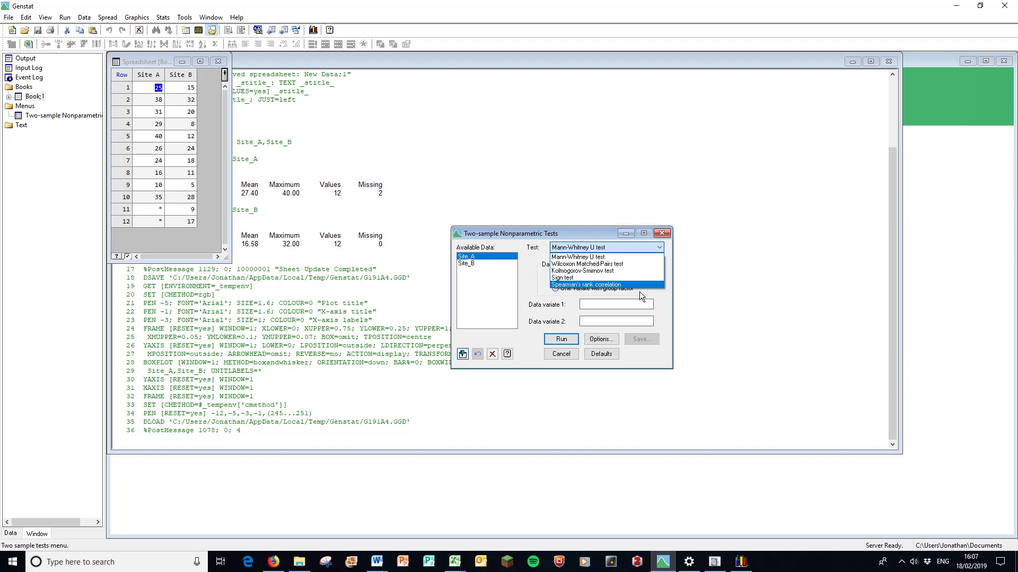
left_click(652, 298)
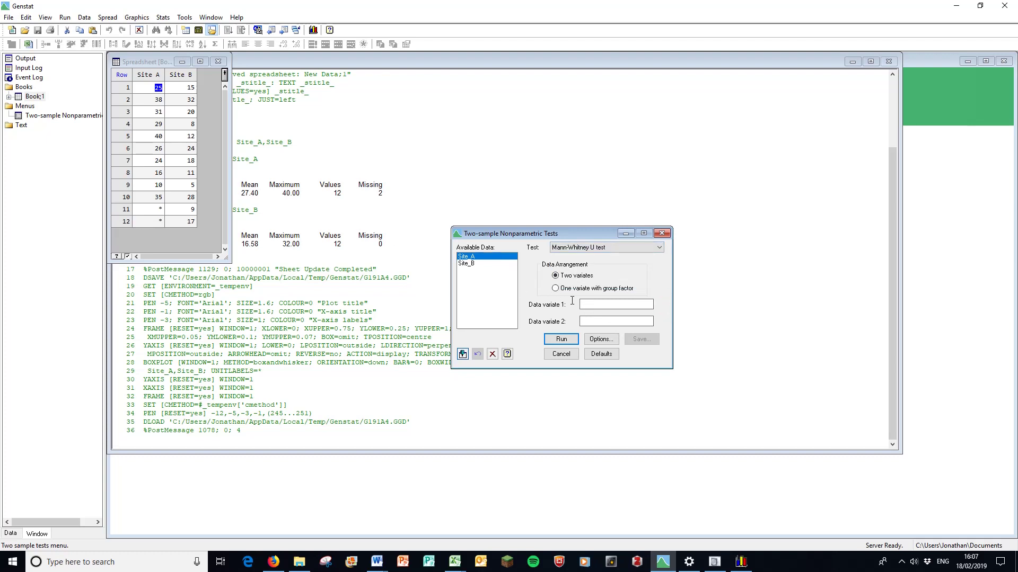
double_click(470, 256)
double_click(473, 264)
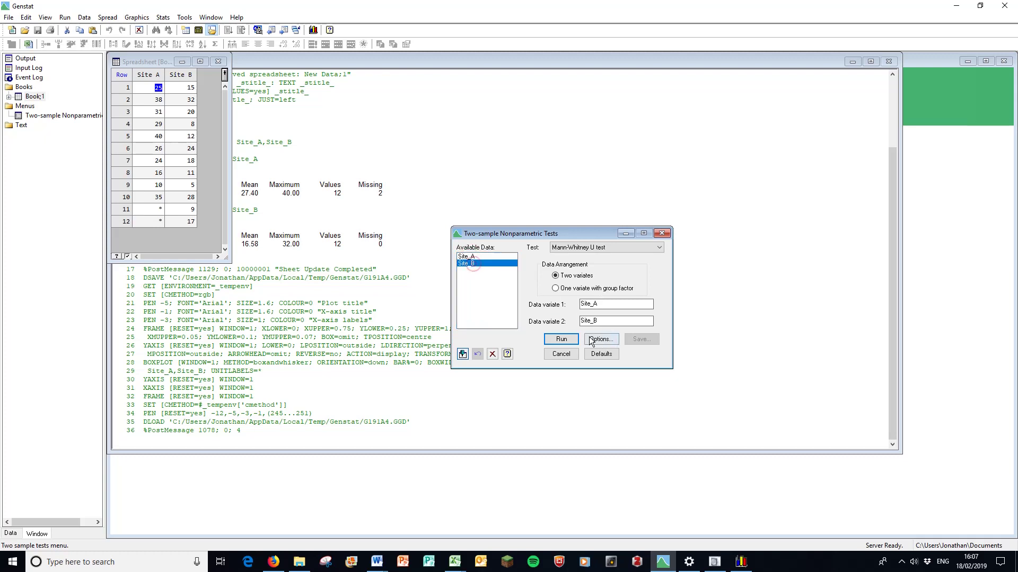
left_click(594, 340)
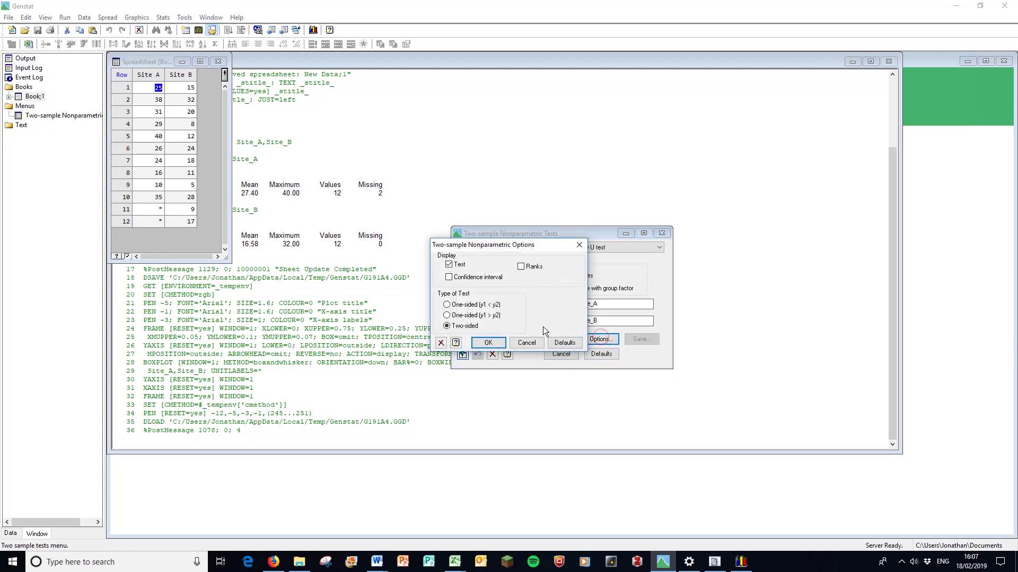
left_click(521, 268)
left_click(488, 343)
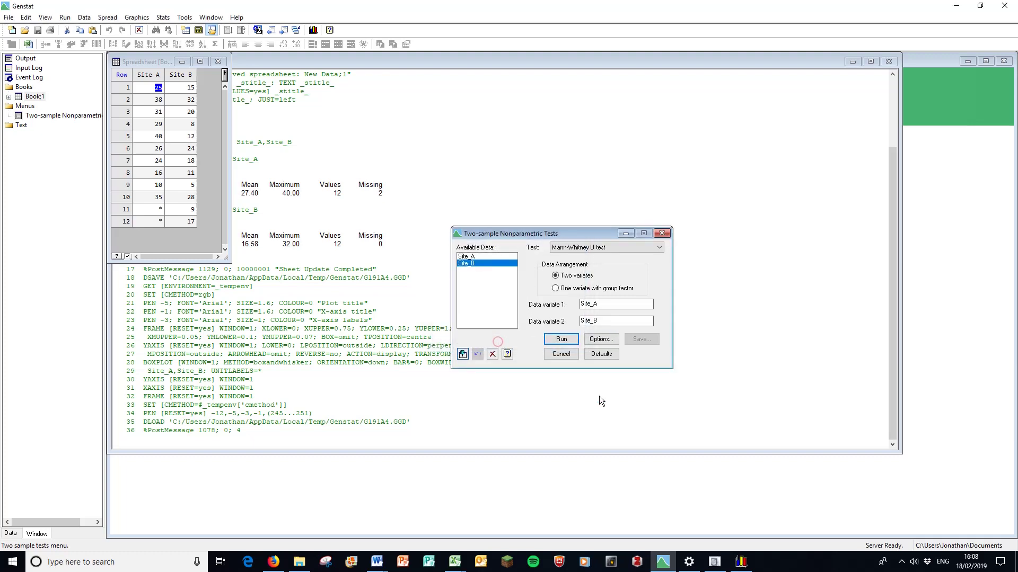
left_click(563, 337)
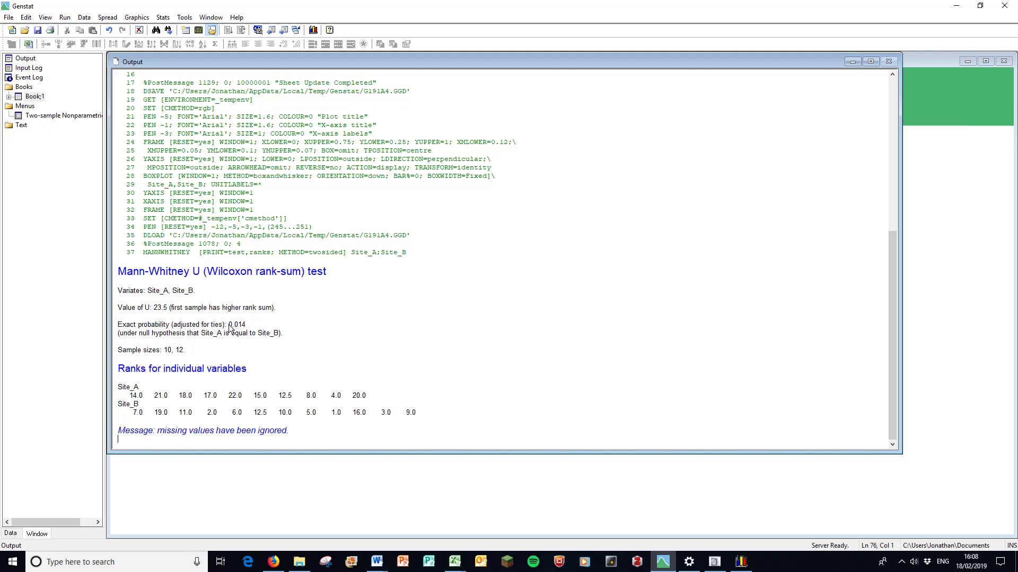
Step: Copy the exact probability 0.014 from the output and bring the Word boxplot document forward
left_click_drag(229, 325, 247, 325)
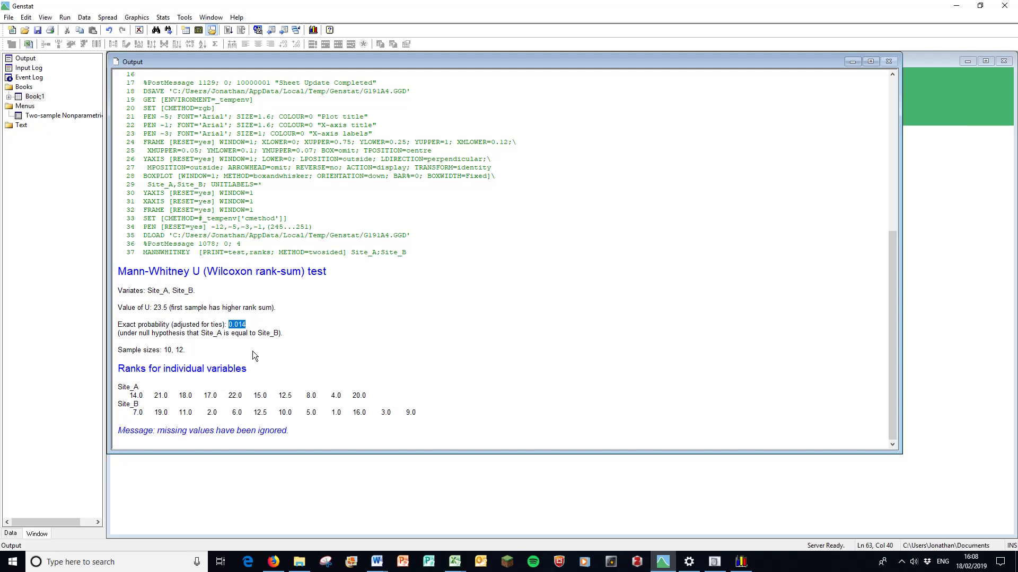
right_click(233, 323)
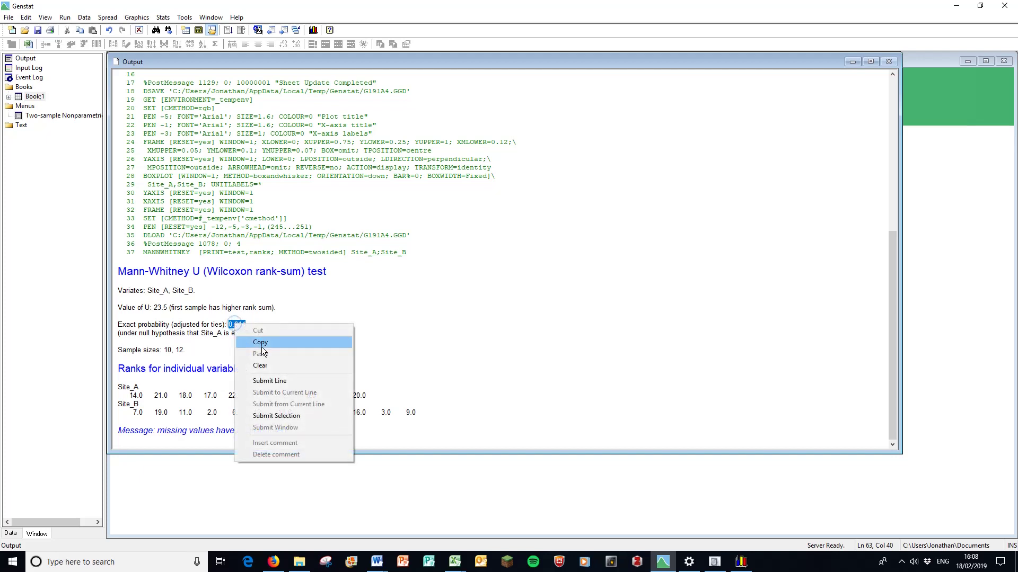
left_click(262, 344)
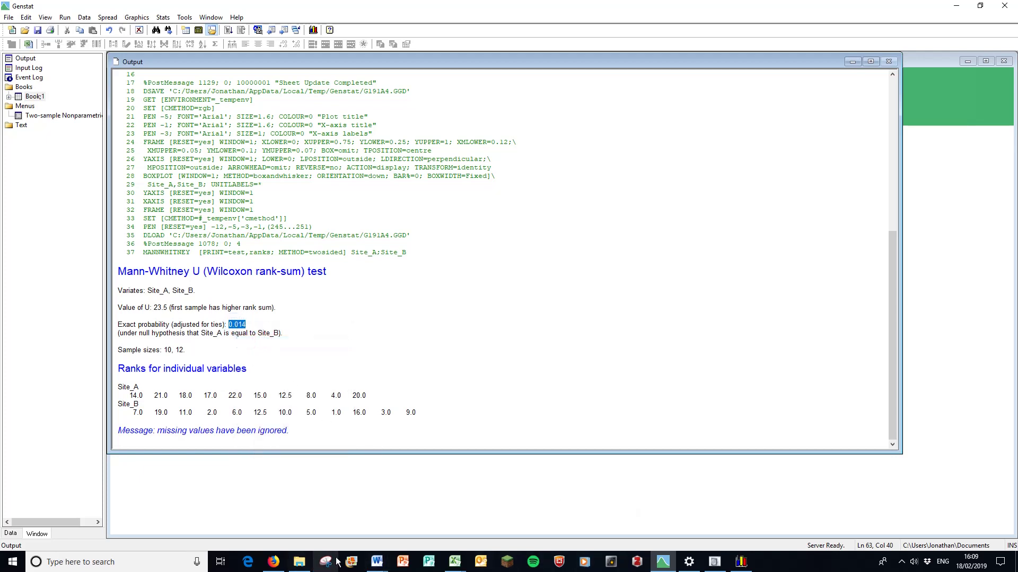
left_click(378, 562)
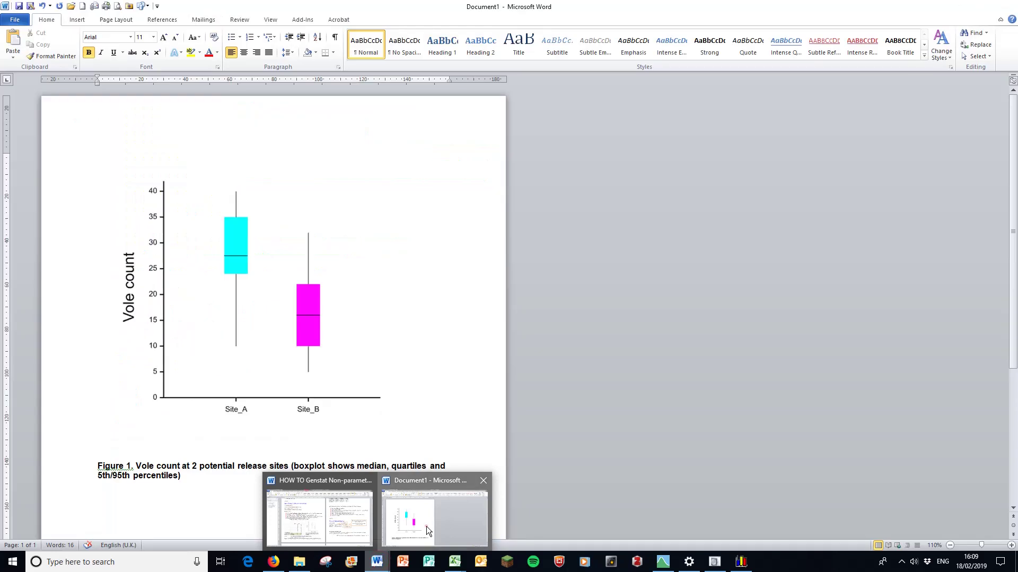
left_click(426, 525)
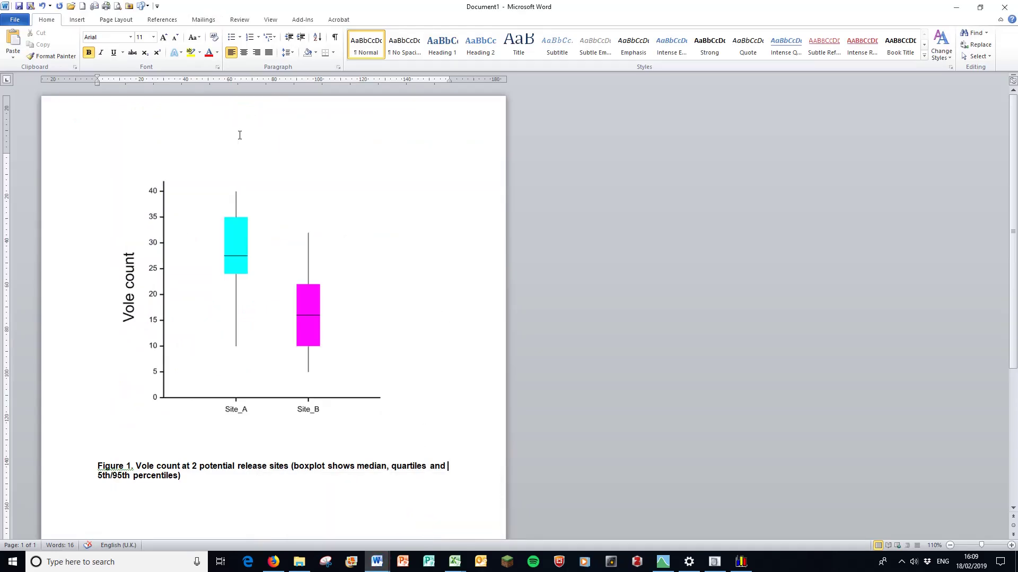
Step: Add a simple text box at the chart's upper right reading p=0.014
left_click(77, 20)
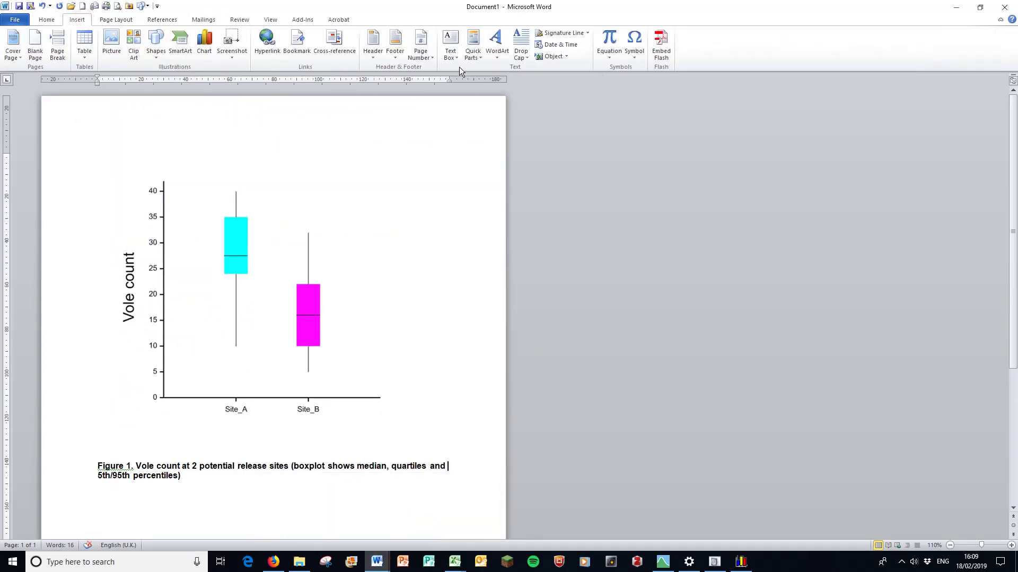
left_click(450, 45)
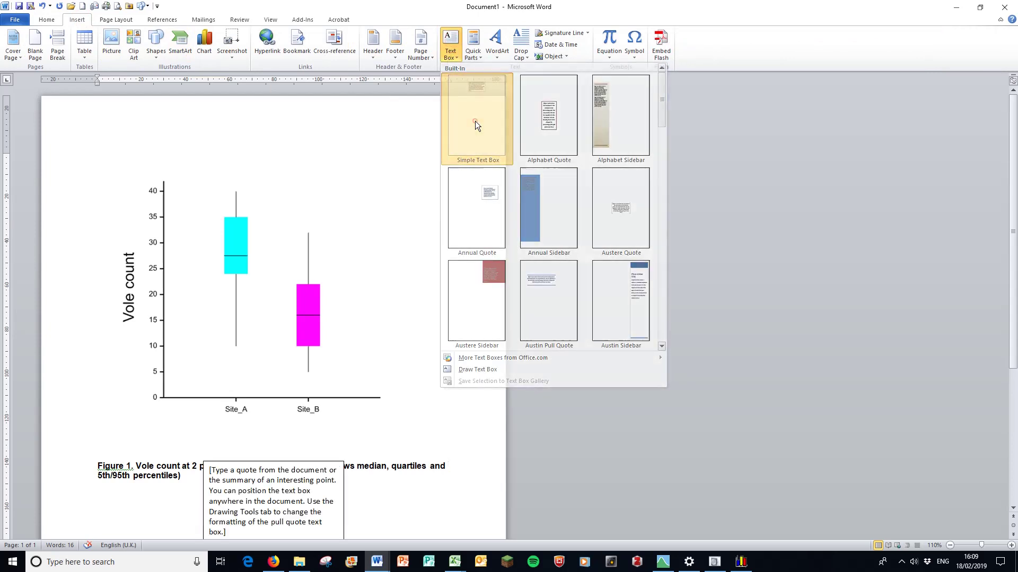
left_click(475, 120)
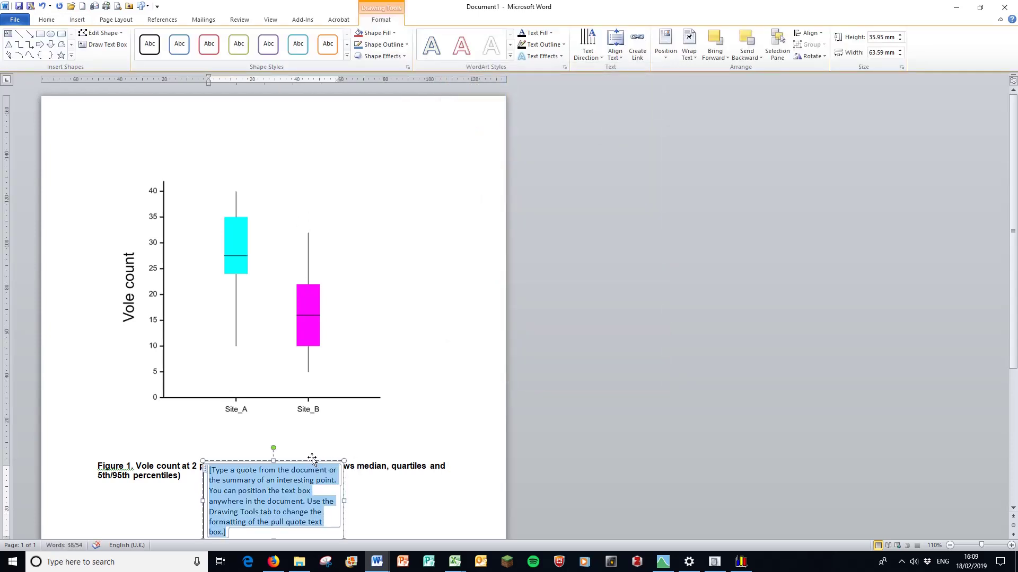
left_click_drag(312, 459, 374, 155)
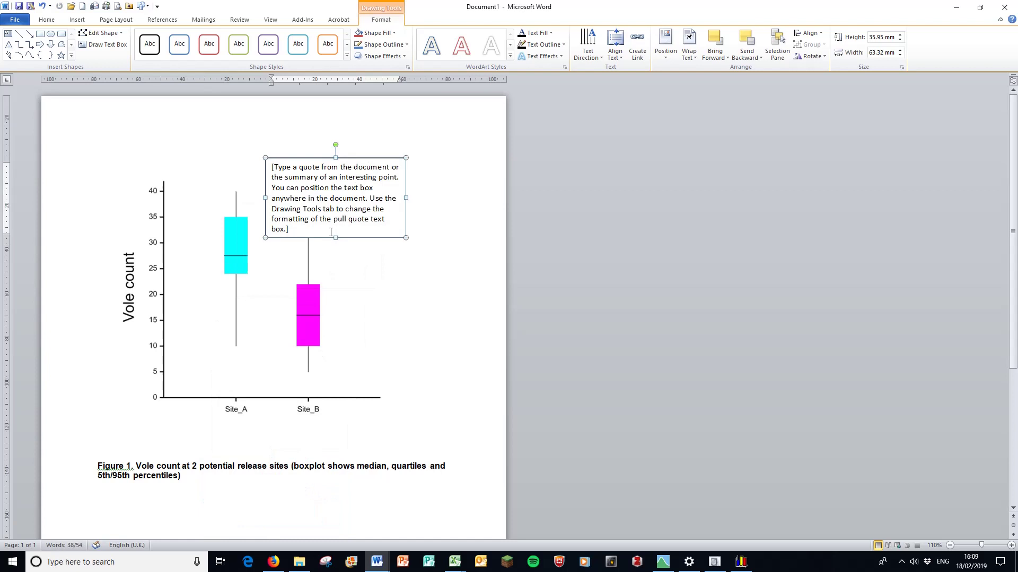
left_click_drag(295, 231, 274, 169)
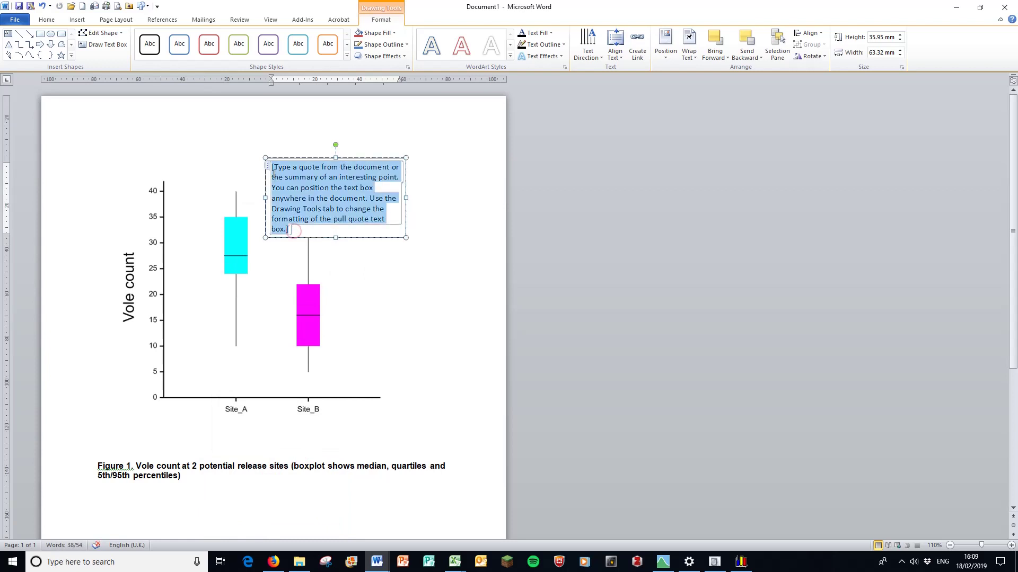
key("ctrl+v")
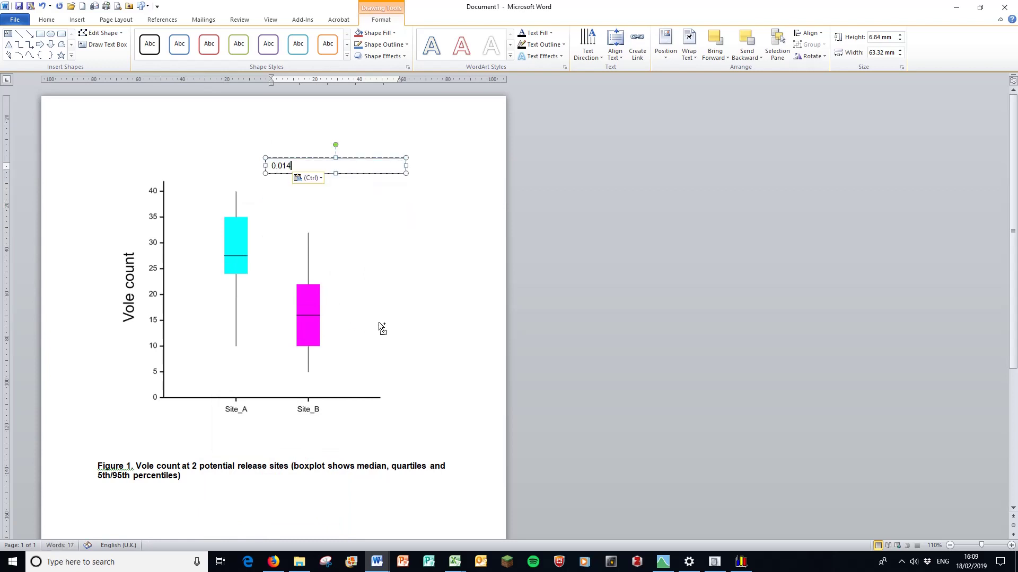
left_click(271, 166)
type("p=")
Step: Resize the label box and enlarge the p=0.014 text to 14 point
left_click_drag(405, 171, 318, 192)
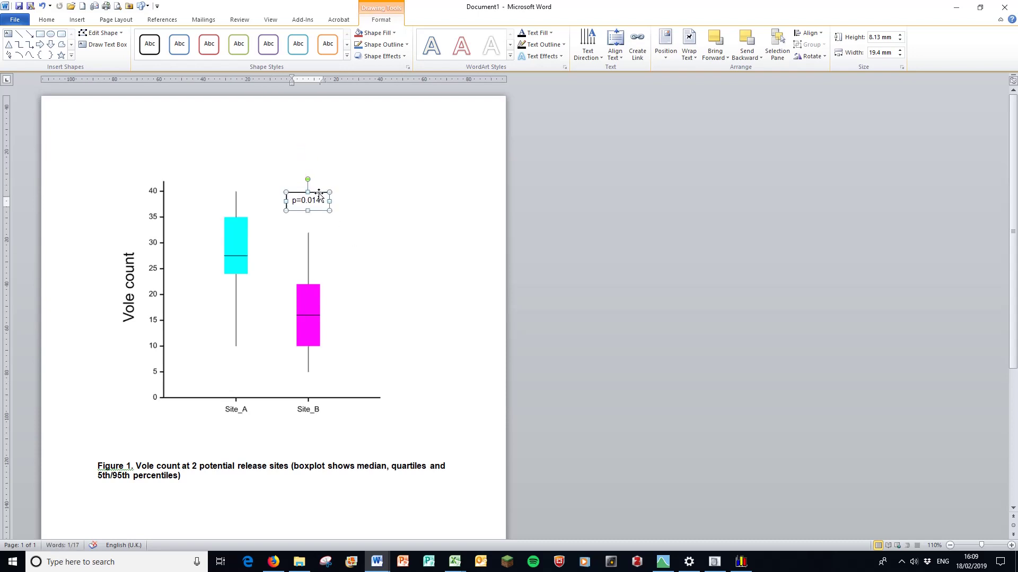
left_click(47, 19)
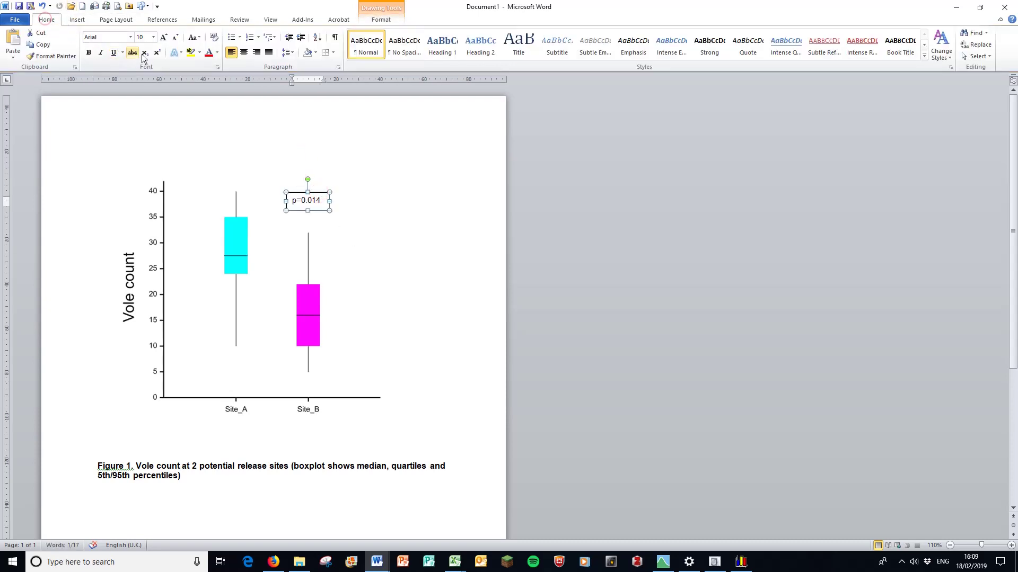
left_click(163, 37)
left_click(163, 37)
left_click(163, 37)
left_click_drag(329, 212, 343, 222)
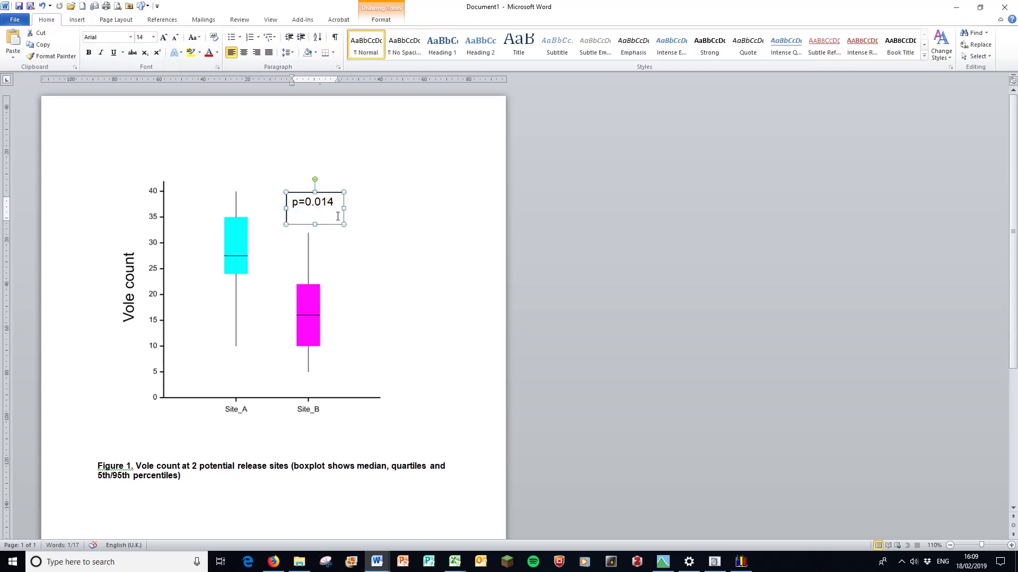
Step: Give the label box no fill and no outline
right_click(328, 227)
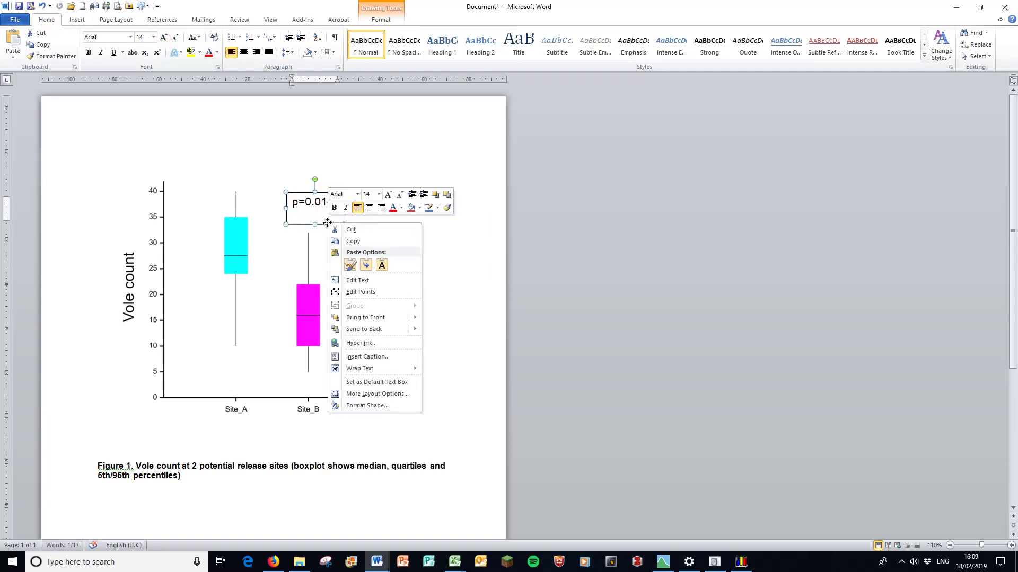
left_click(379, 404)
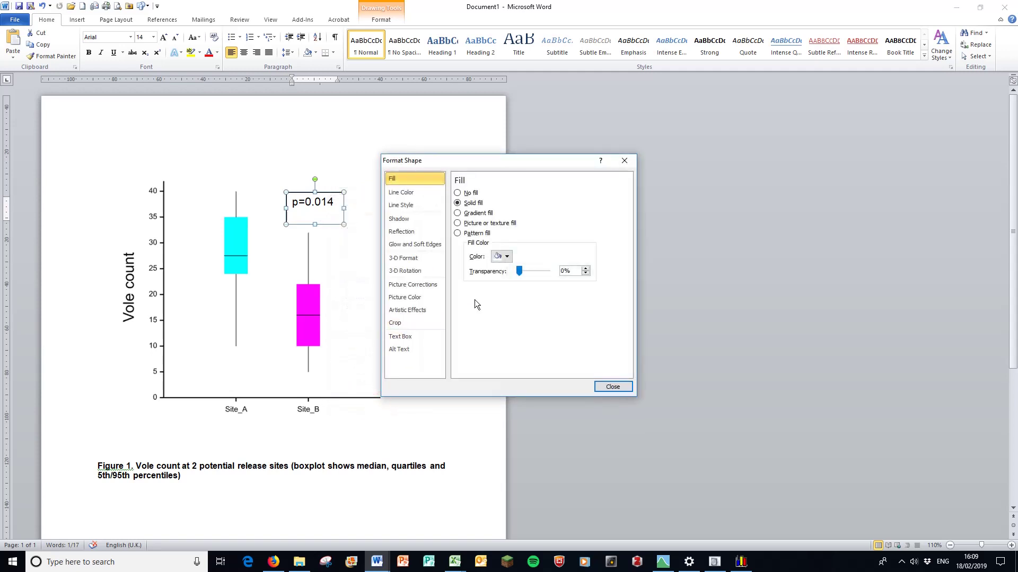
left_click(458, 193)
left_click(401, 192)
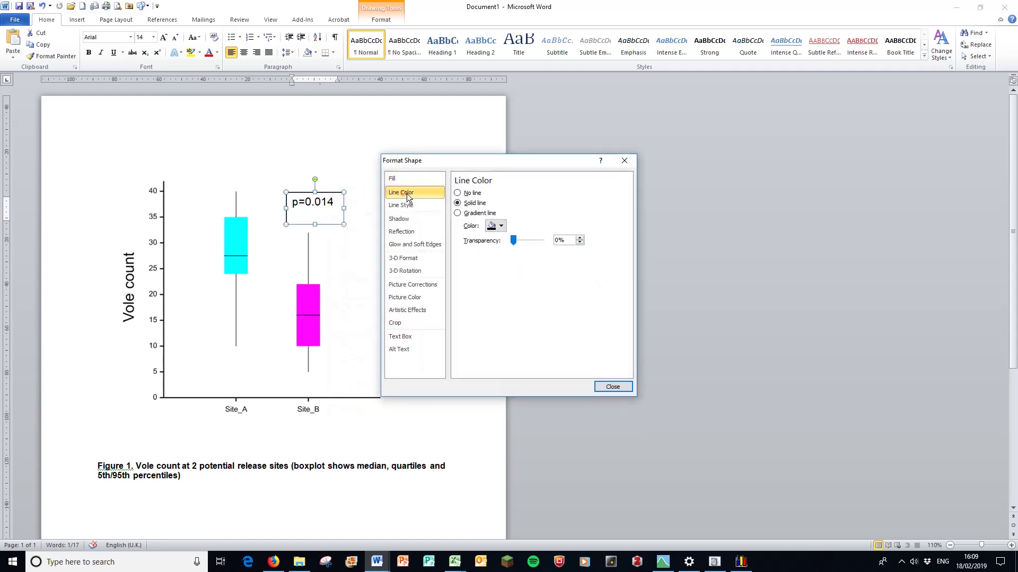
left_click(458, 193)
left_click(614, 386)
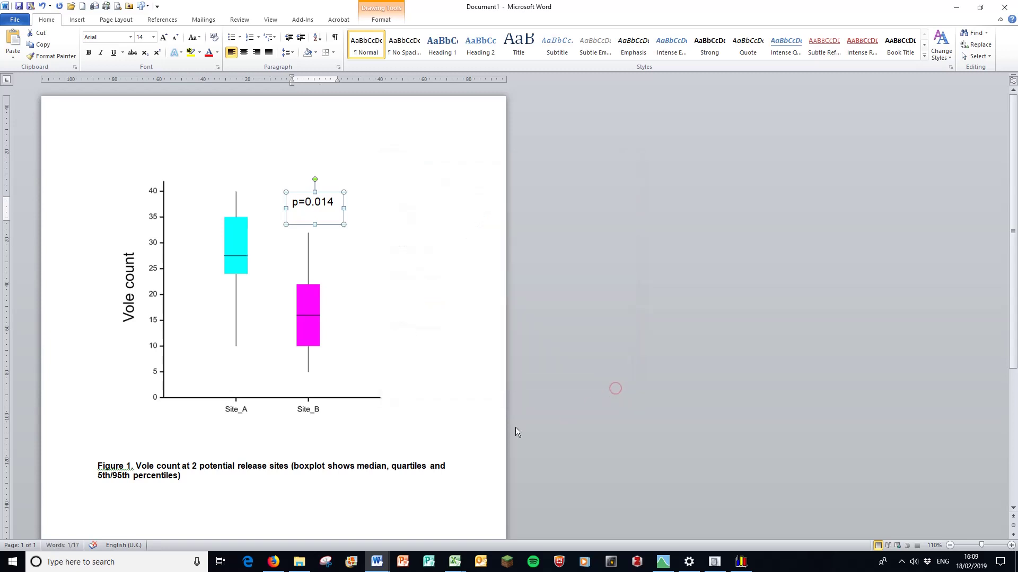
left_click(446, 450)
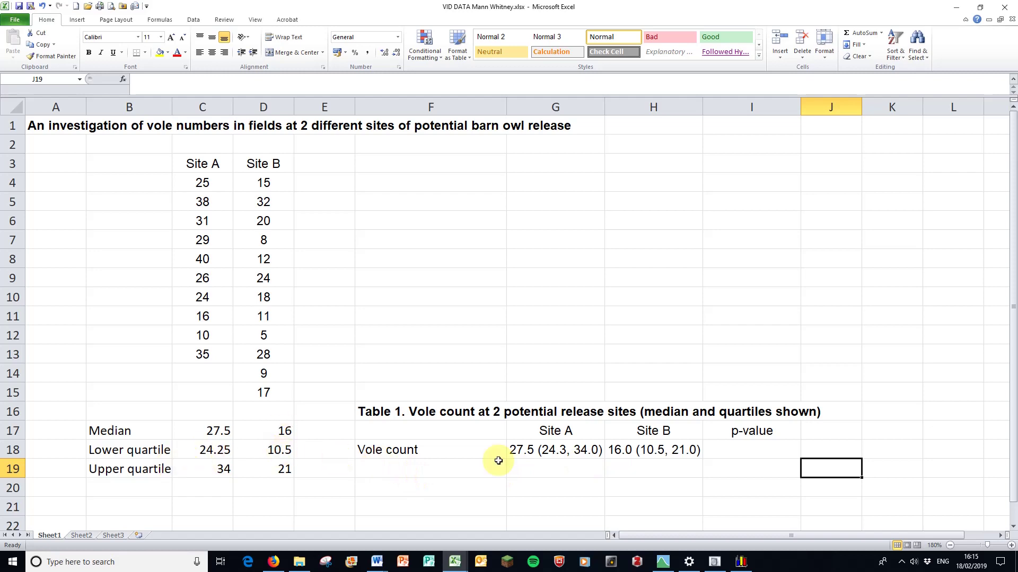
Step: Enter the p-value 0.014 in cell I18
left_click(718, 443)
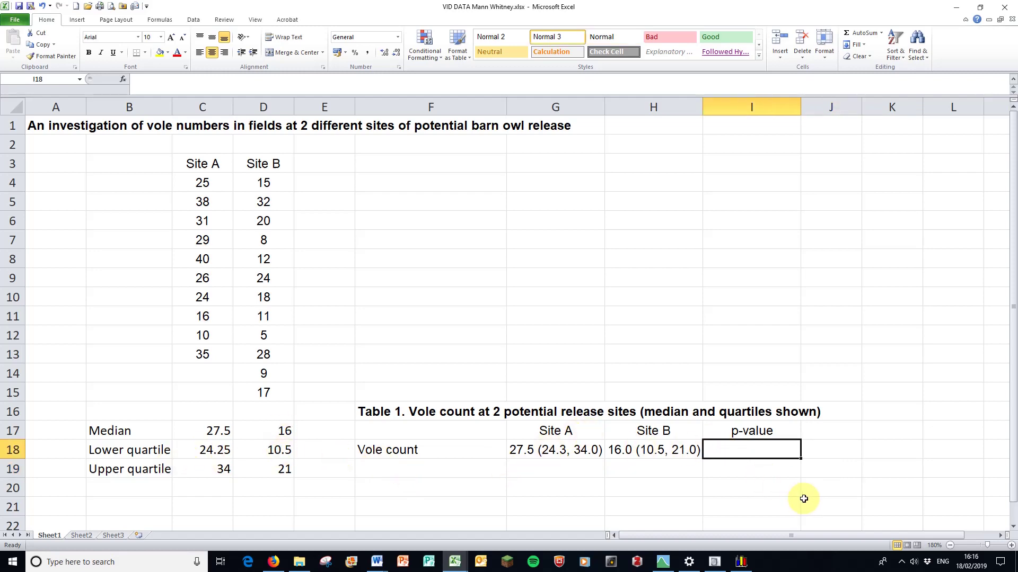
type("0.01")
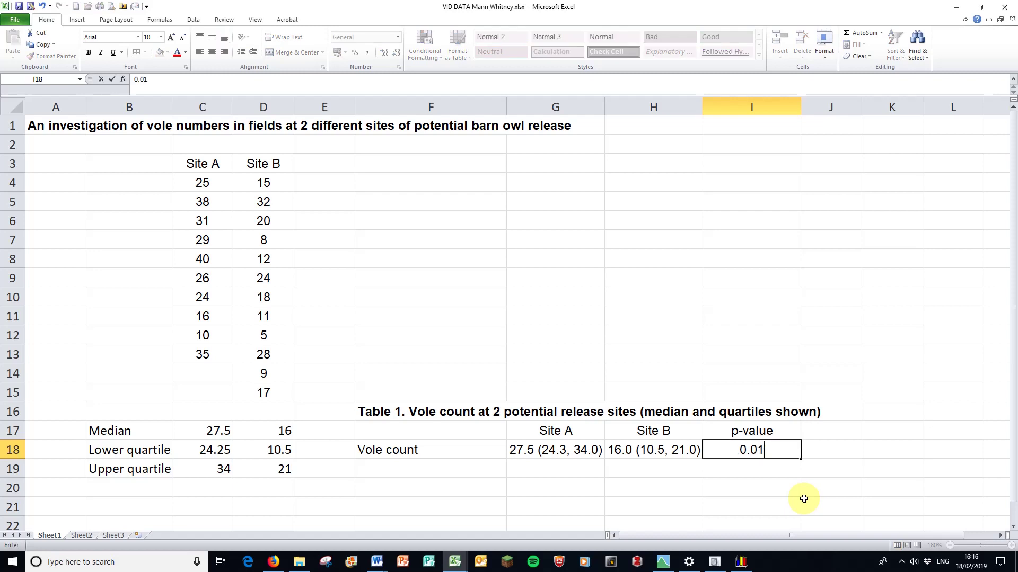
type("4")
left_click(908, 469)
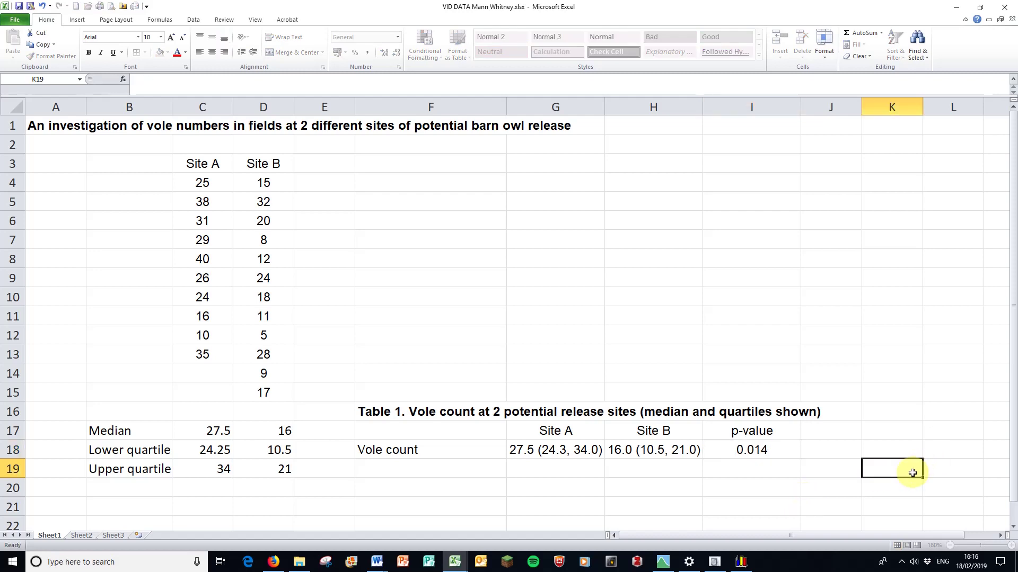
Step: Copy the Table 1 block F16:I18 and switch to the Word document
left_click_drag(398, 421, 719, 451)
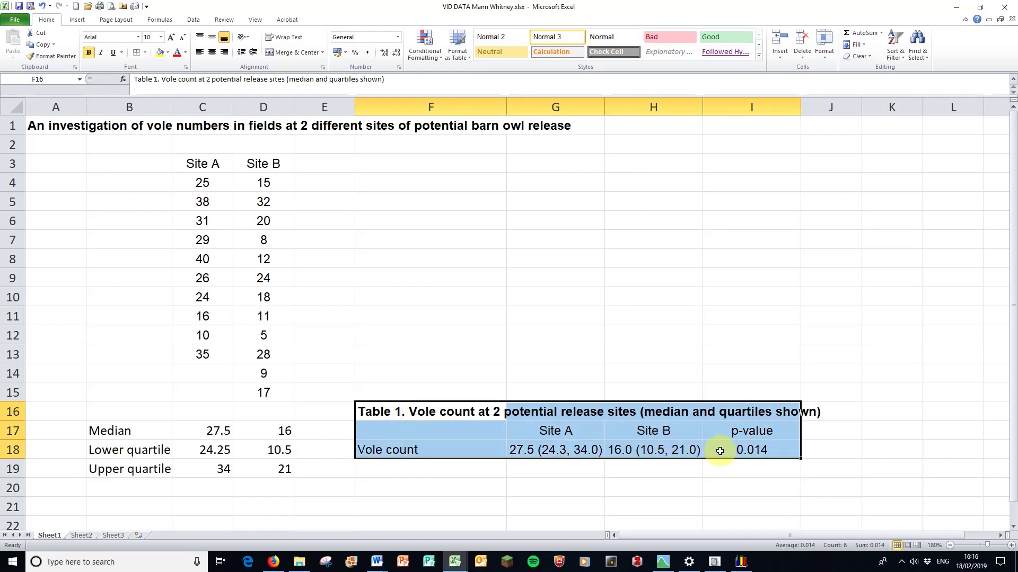
right_click(396, 421)
left_click(430, 254)
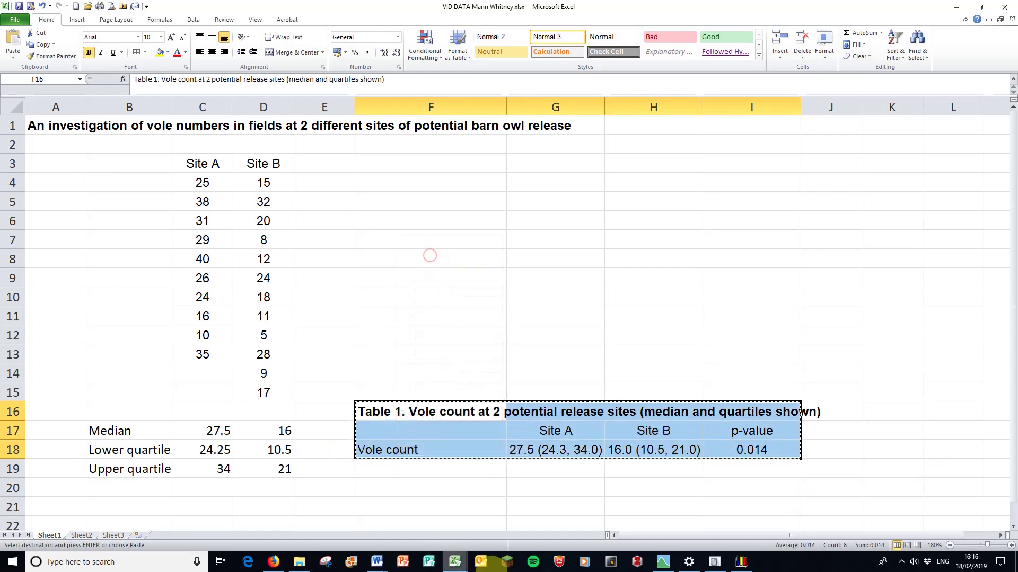
left_click(377, 562)
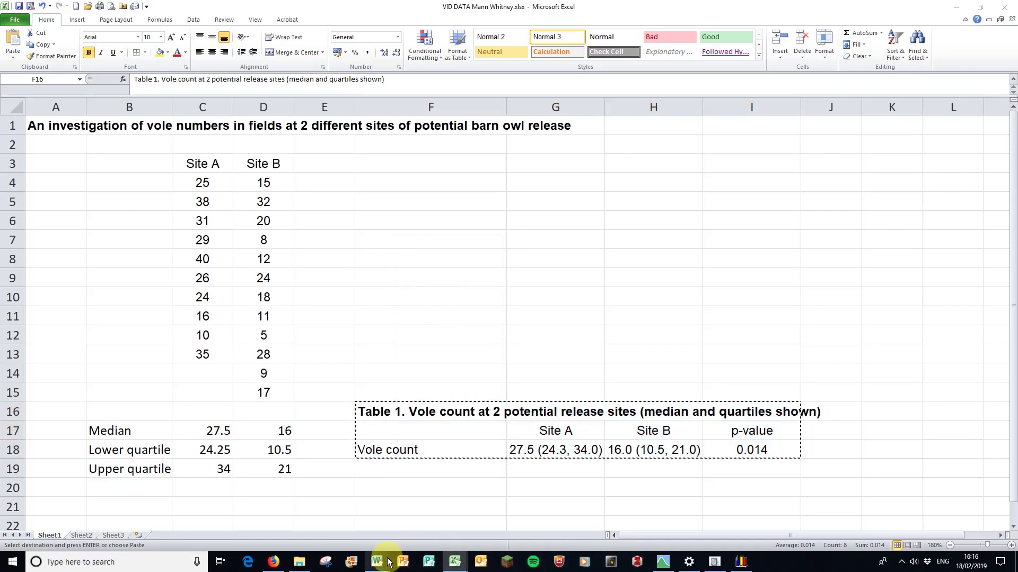
Step: Paste Table 1 below the caption with source formatting and widen it so its title fits
left_click(397, 540)
right_click(108, 313)
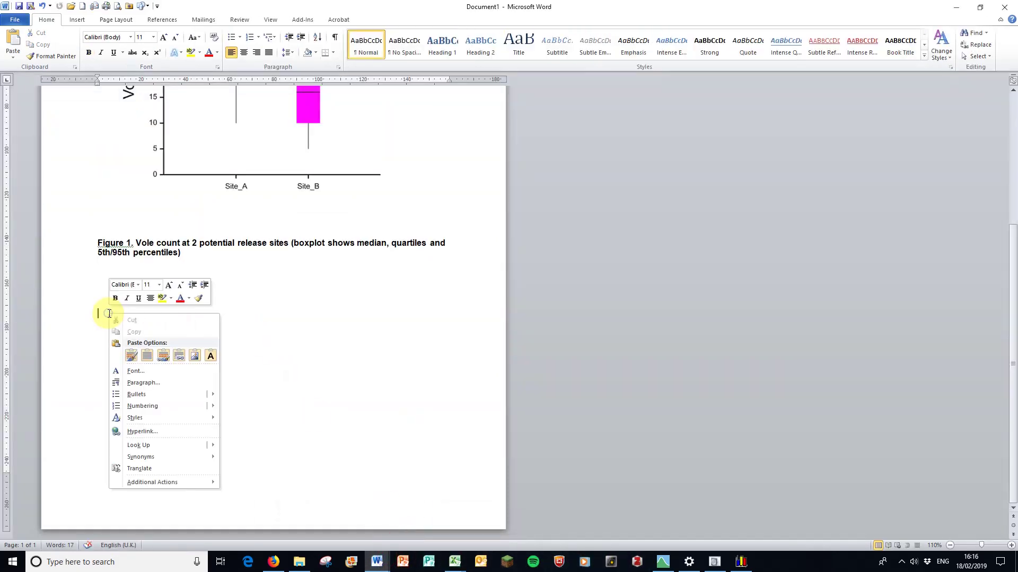
left_click(131, 355)
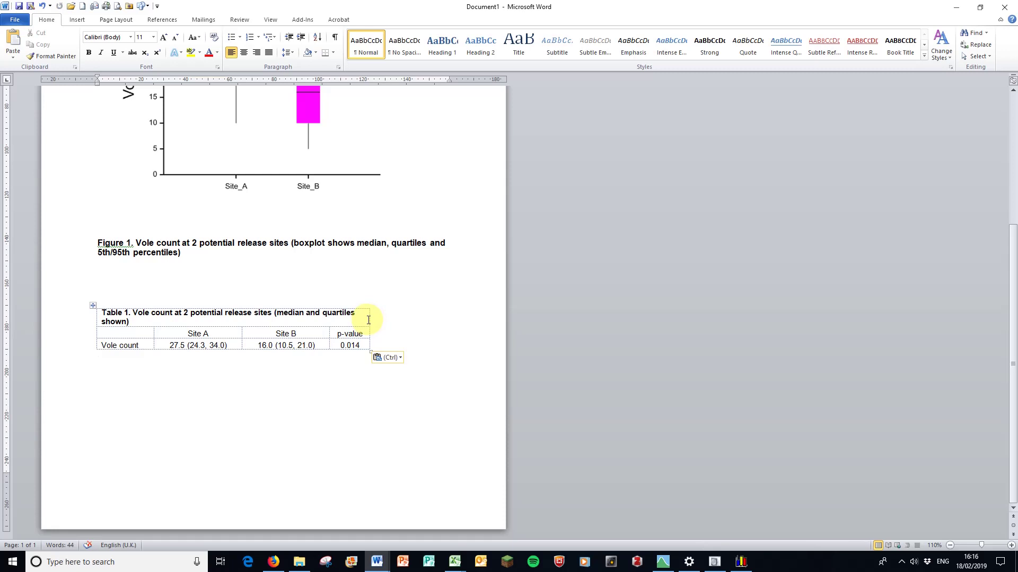
left_click_drag(370, 322, 413, 324)
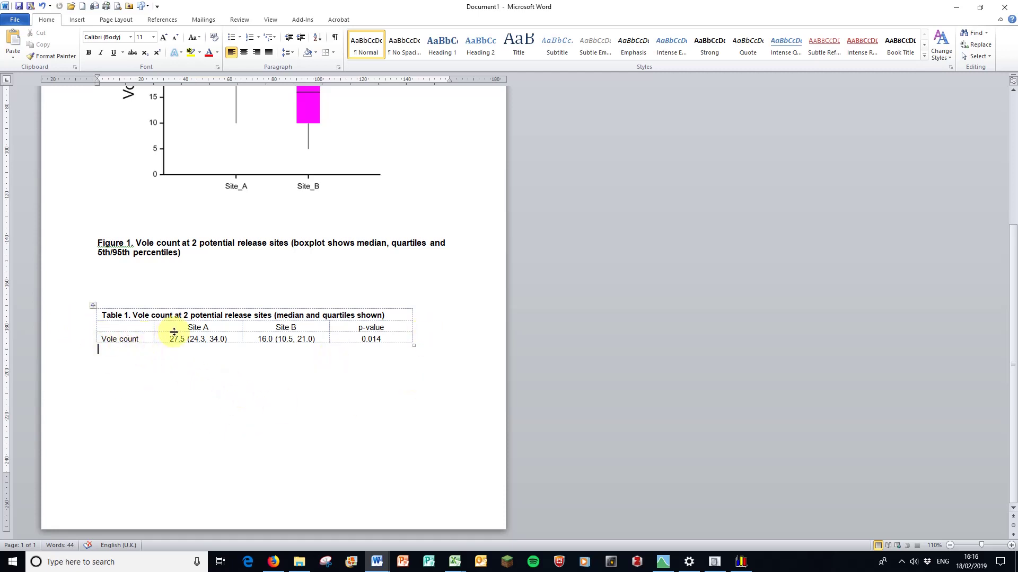
Step: Insert two empty rows below the Vole count row
left_click(407, 339)
right_click(408, 340)
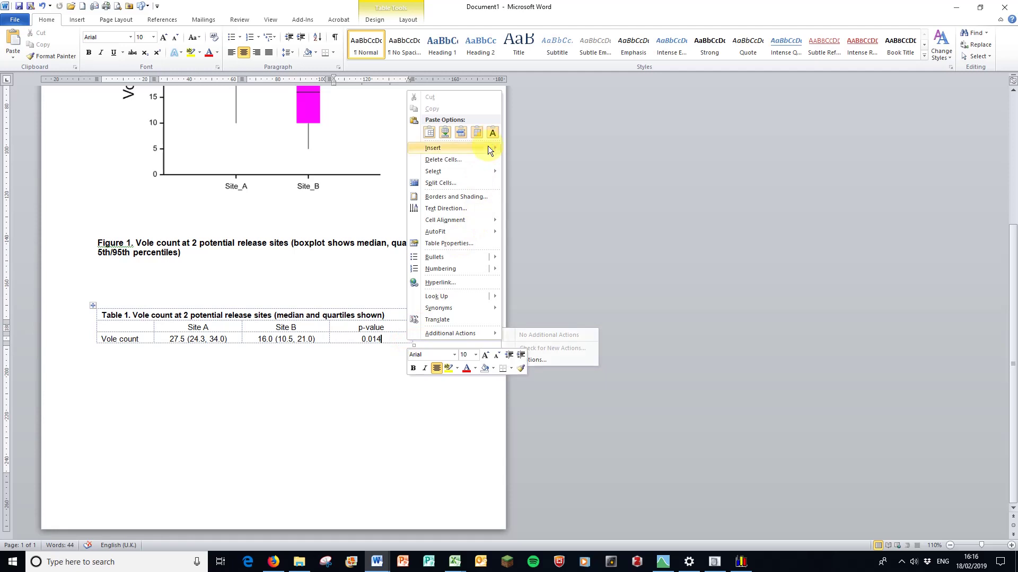
mouse_move(488, 146)
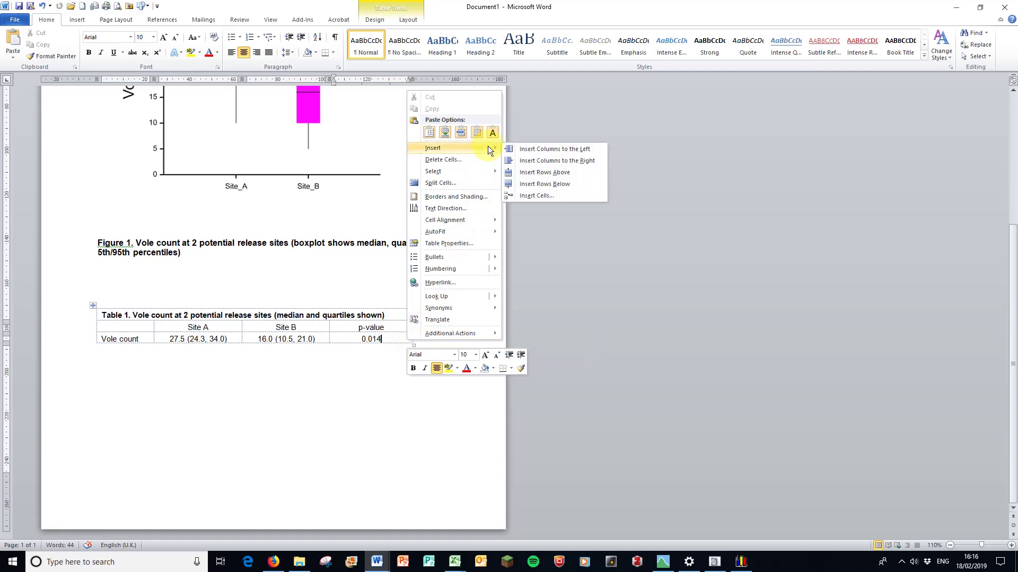
left_click(520, 183)
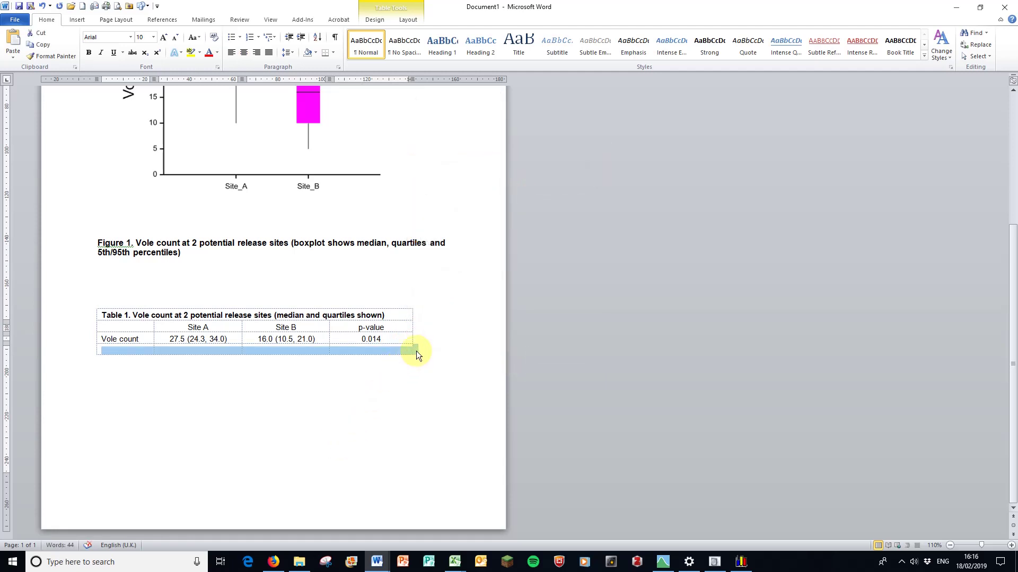
right_click(416, 351)
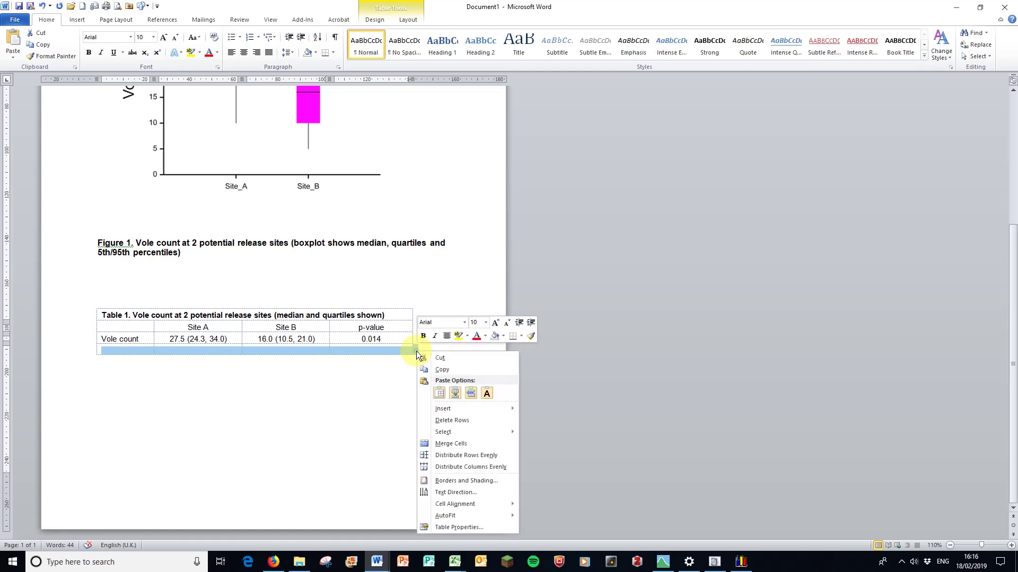
mouse_move(455, 408)
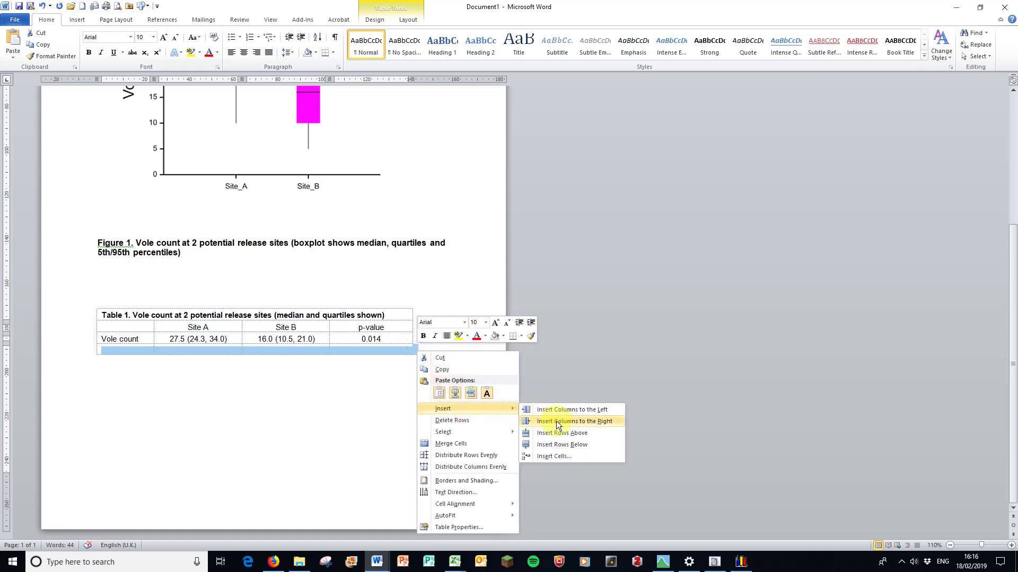
left_click(555, 441)
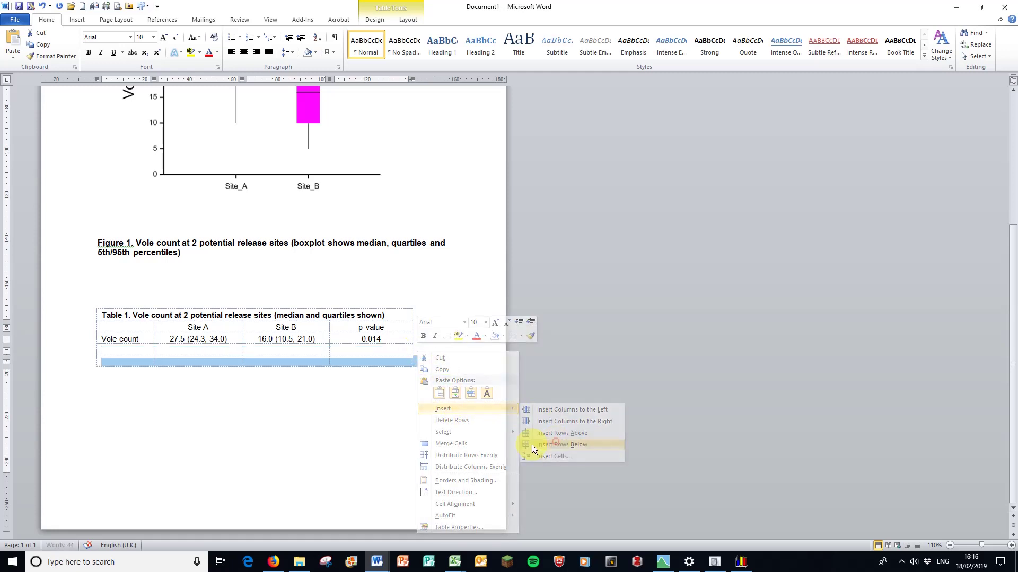
Step: Label the new rows Variable 2 and Variable 3
left_click(117, 352)
type("Var")
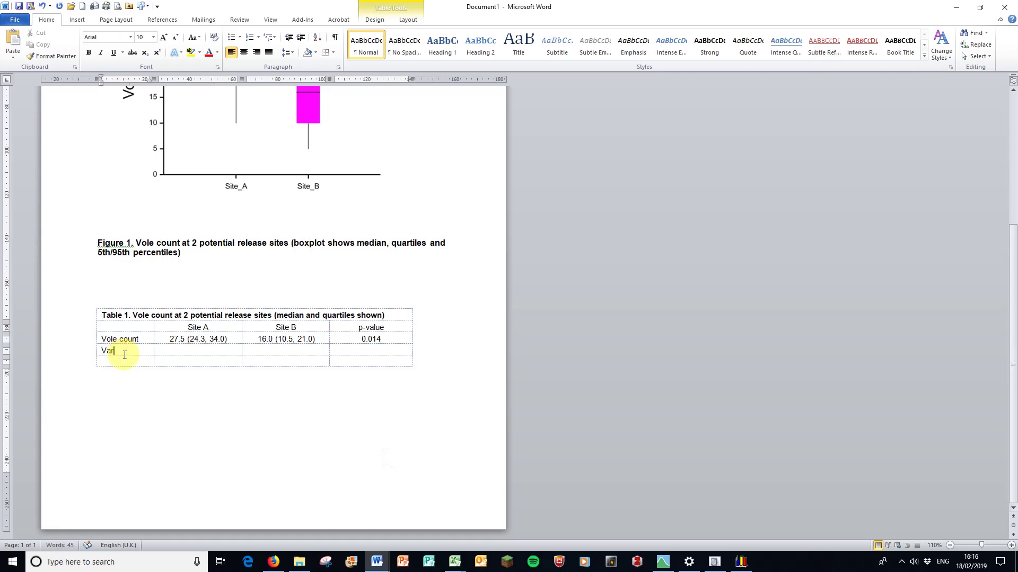
type("iable 2")
left_click(125, 363)
type("Variable")
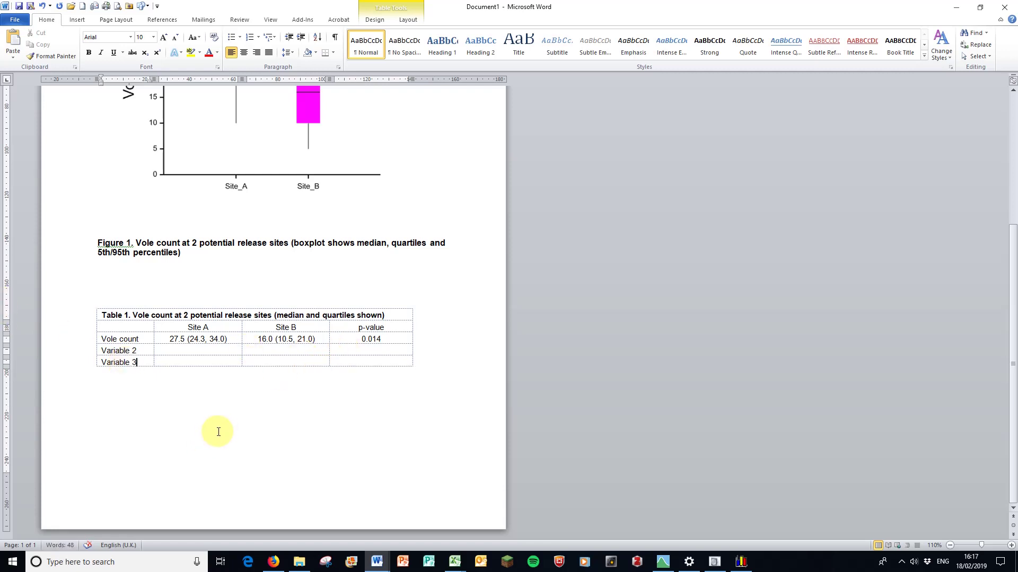
Step: Add solid top and bottom borders to the Site A / Site B header row
left_click_drag(133, 327, 375, 328)
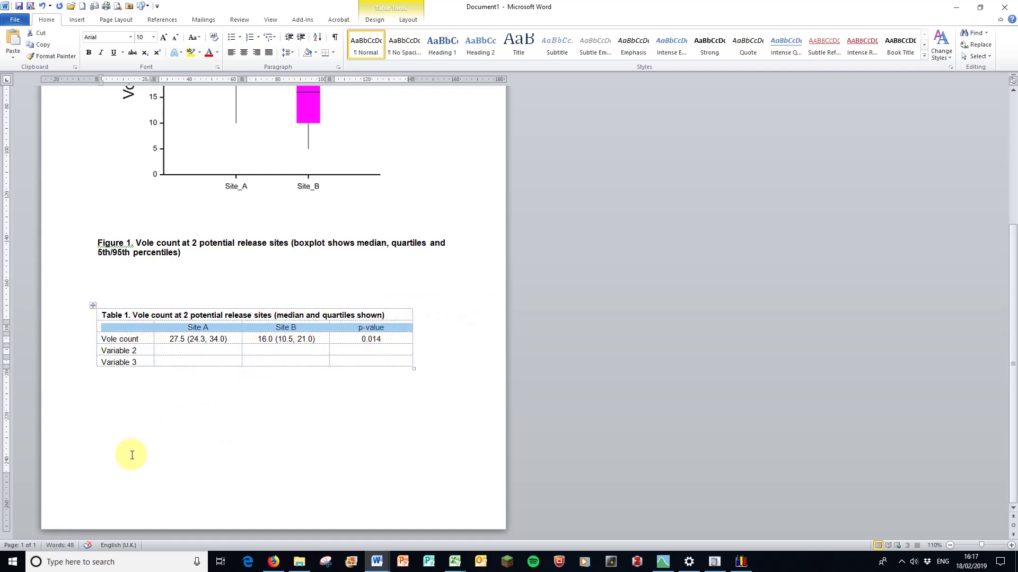
left_click(332, 53)
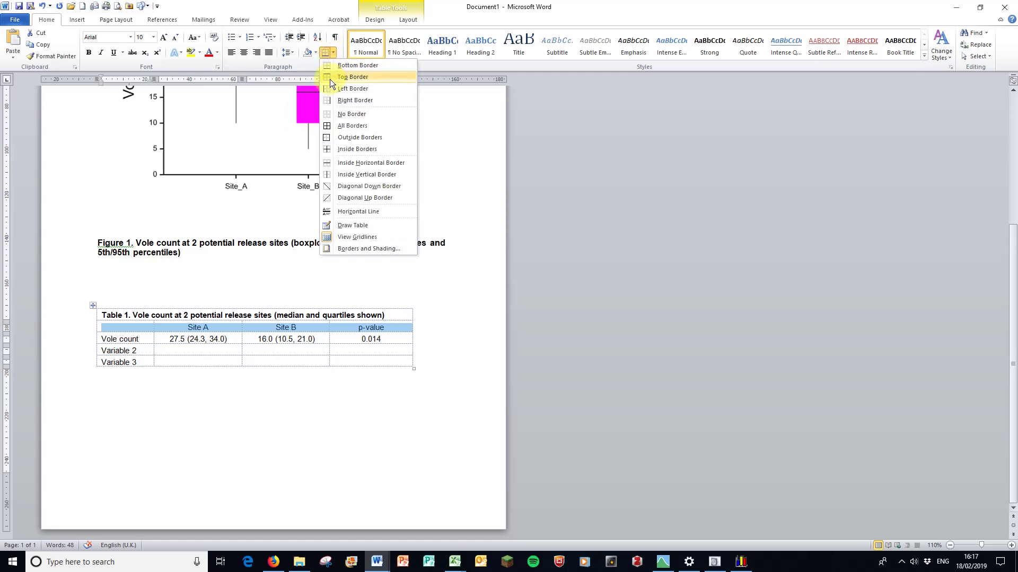
left_click(329, 79)
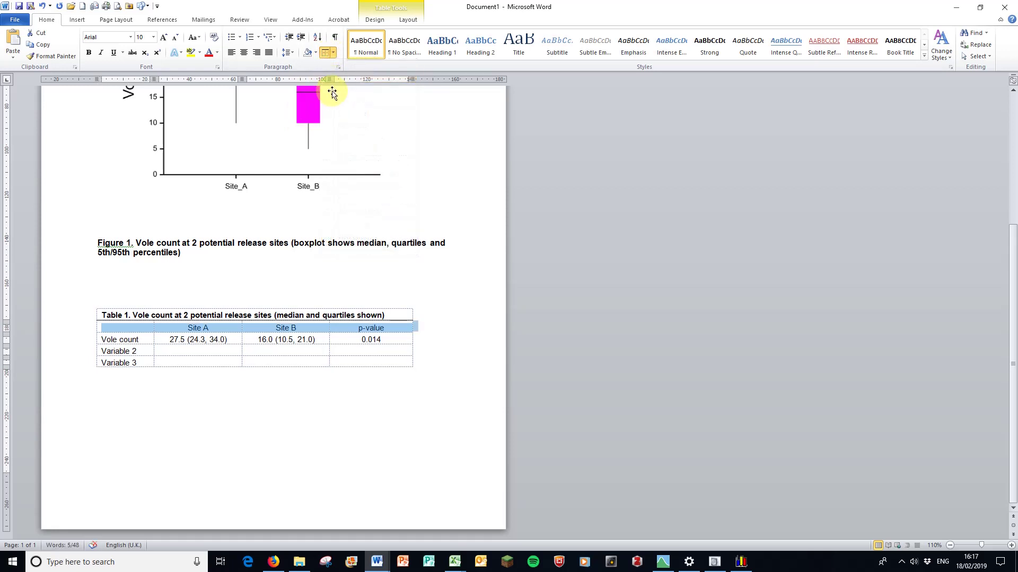
left_click(333, 56)
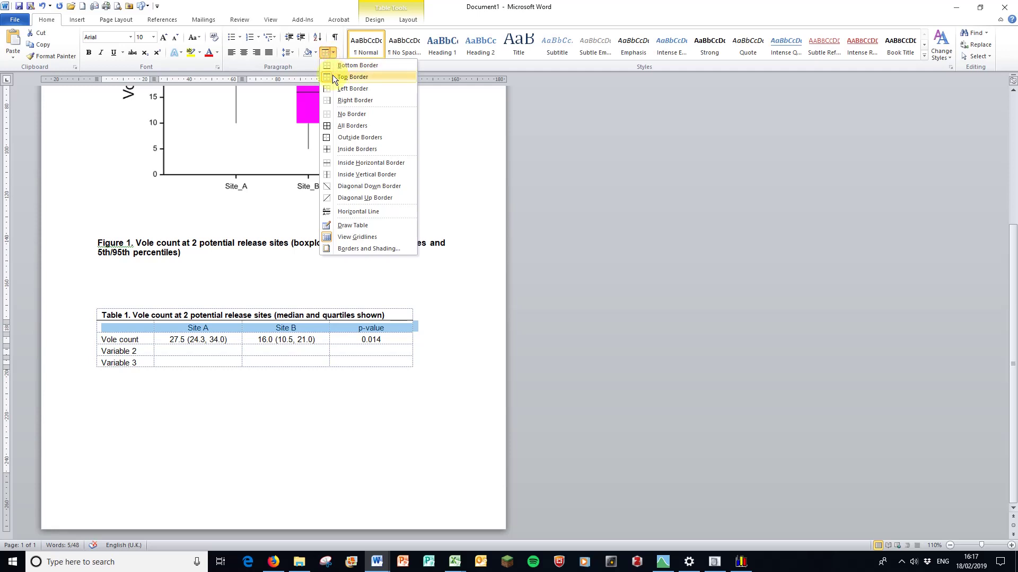
left_click(335, 67)
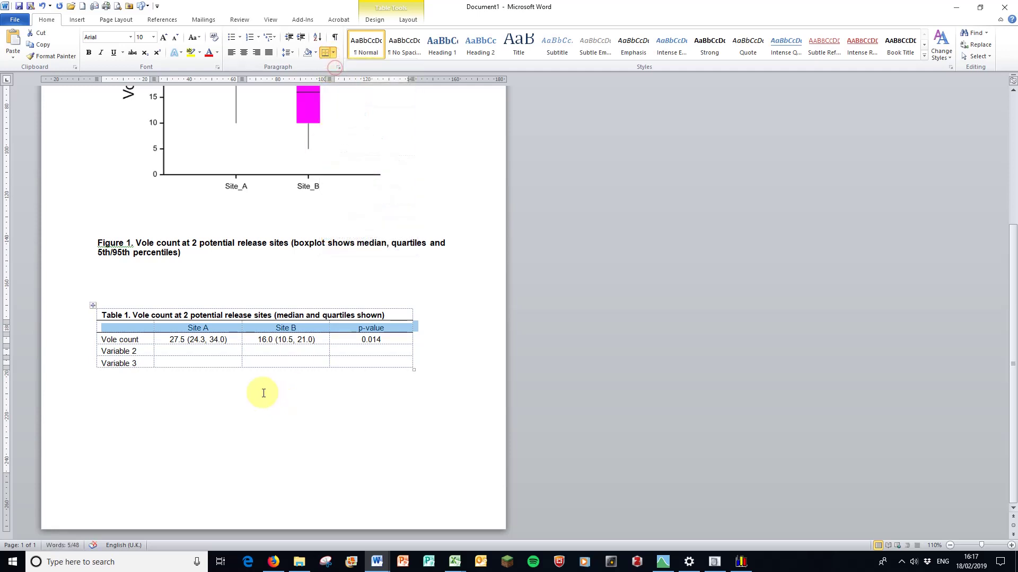
Step: Add a solid bottom border along the Variable 3 row
left_click(138, 363)
left_click_drag(137, 363, 357, 359)
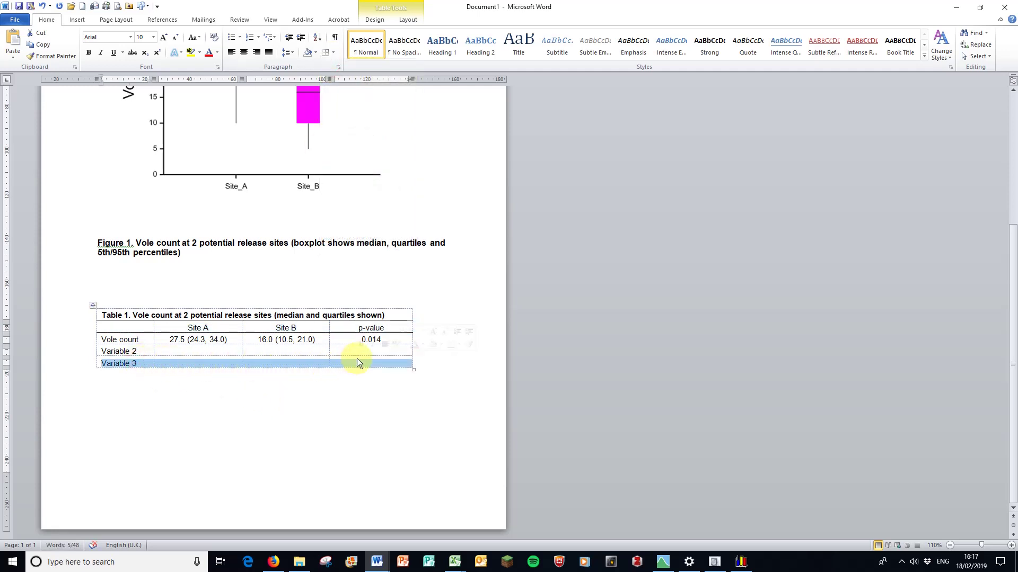
left_click(324, 52)
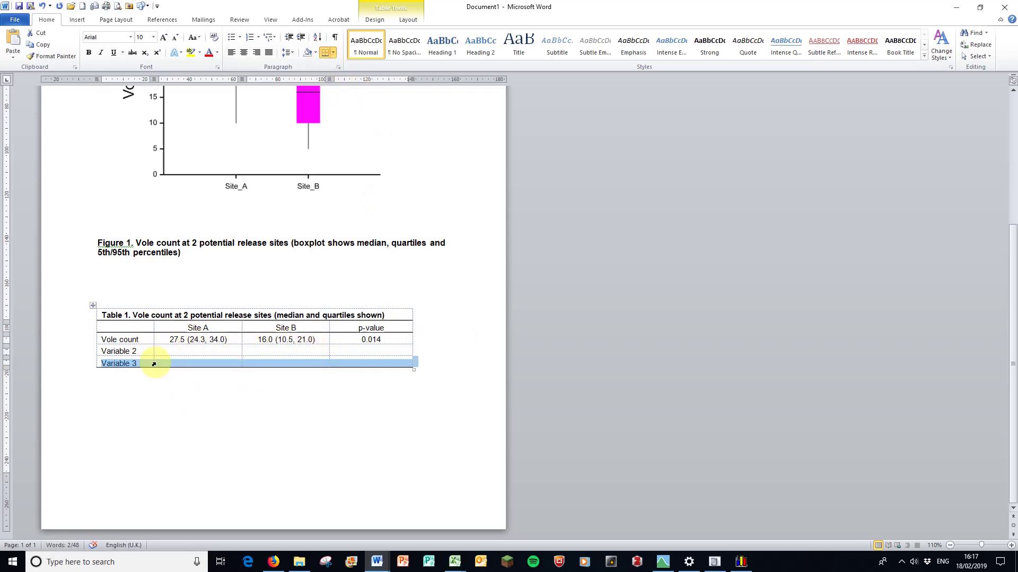
left_click(436, 409)
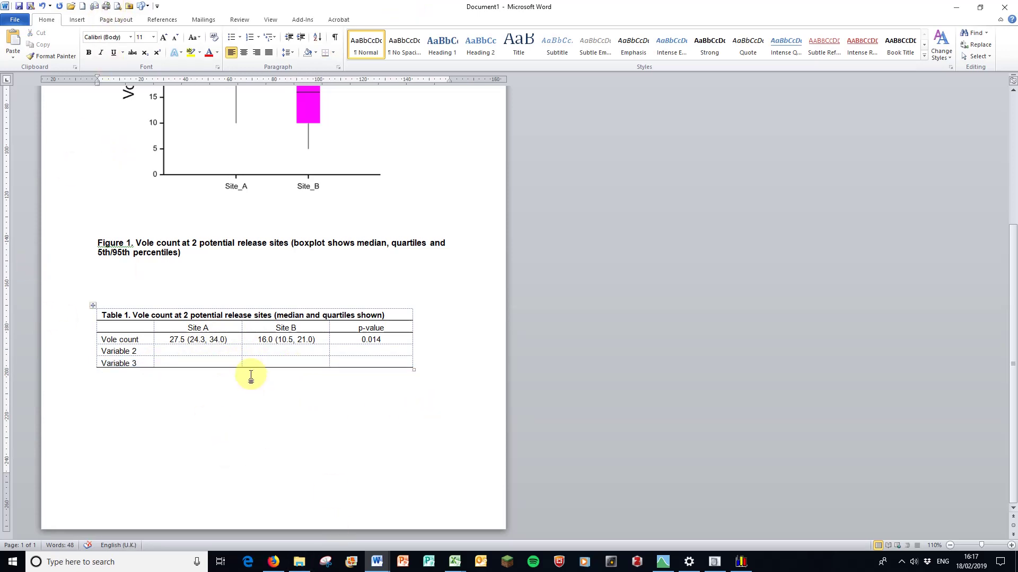
Step: Show the print preview of the page with the boxplot, caption and Table 1
left_click(118, 7)
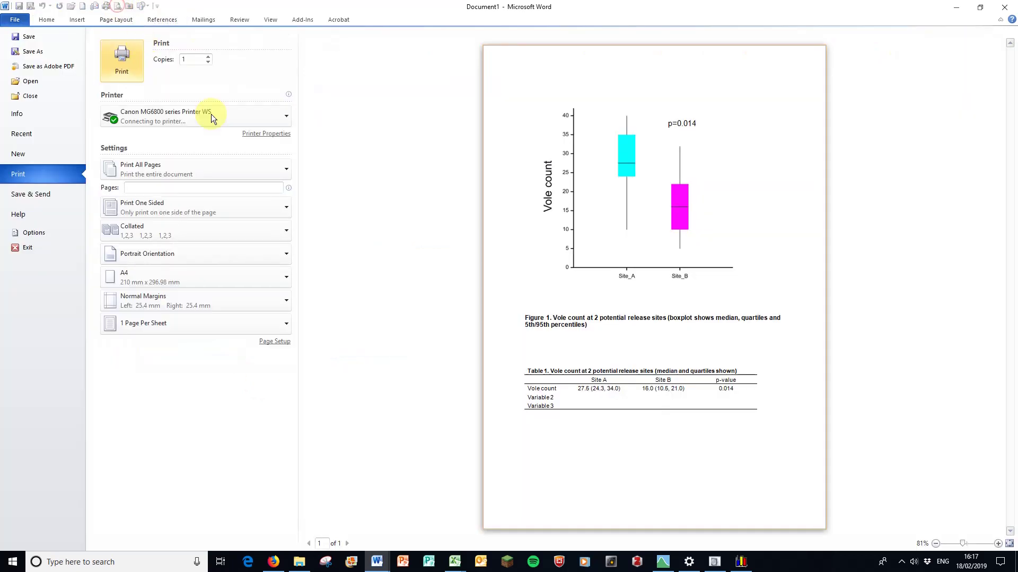